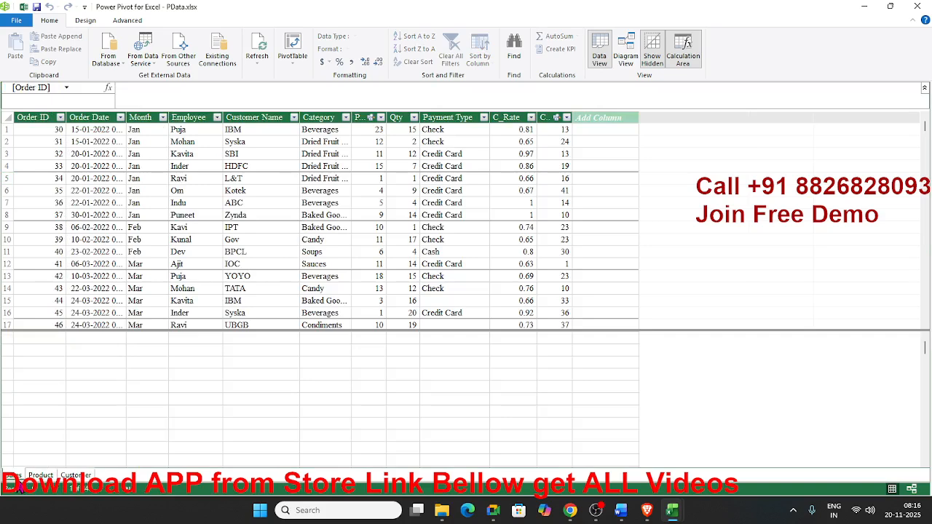
# Step: Add a column named Amt to the Sales table and place it directly after the Qty column
pyautogui.click(599, 118)
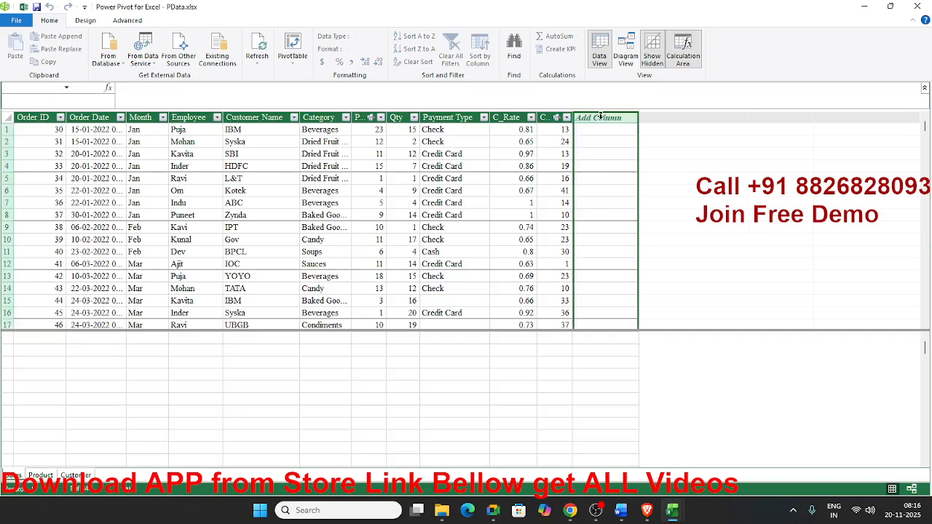
pyautogui.doubleClick(600, 117)
pyautogui.write('Am')
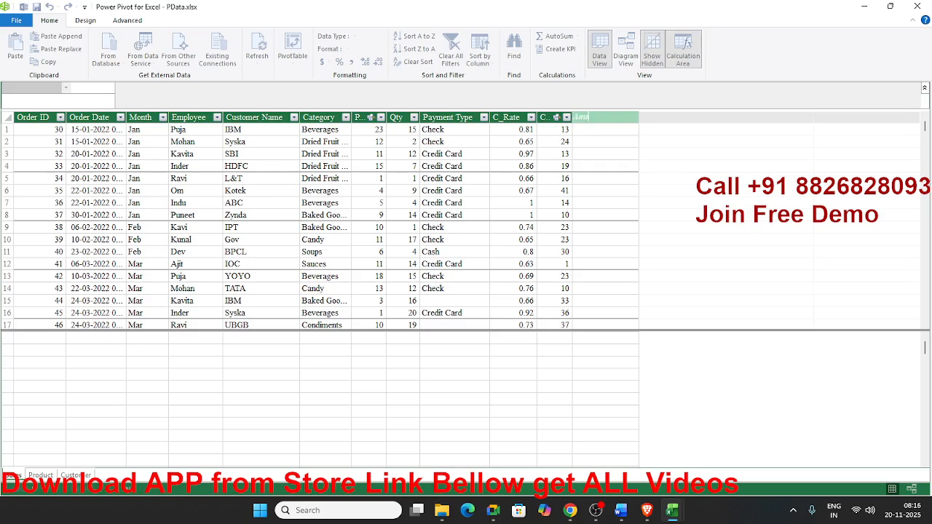
pyautogui.press('Return')
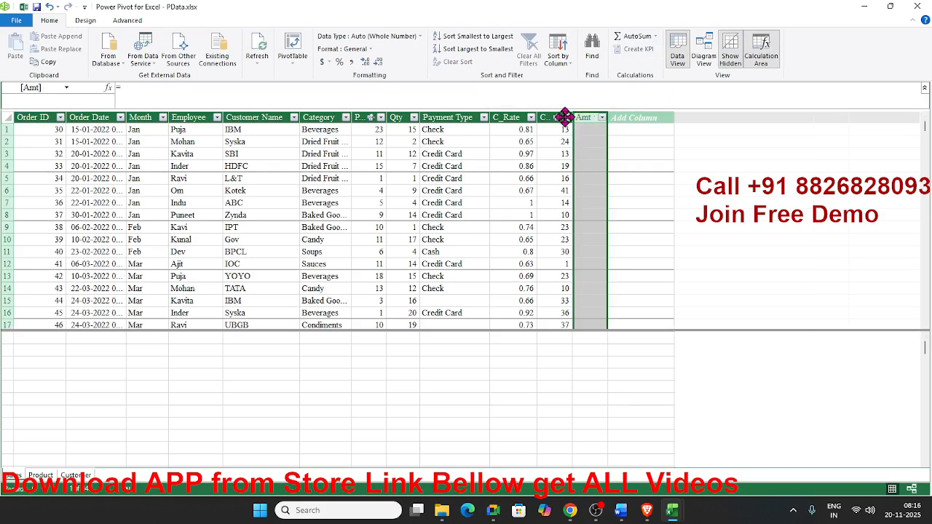
pyautogui.moveTo(430, 122); pyautogui.dragTo(427, 126)
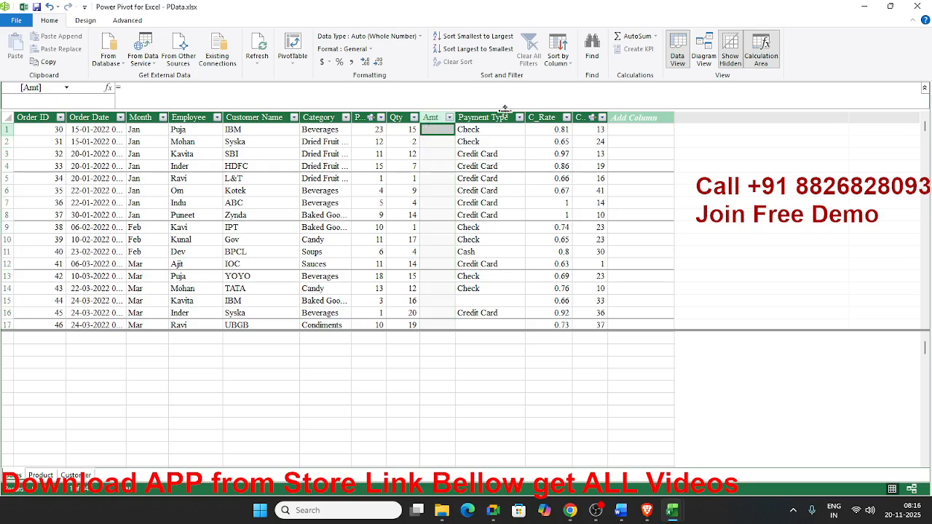
# Step: Check the Product table, then fill the Sales table's Amt column with the formula =RELATED('Product'[MRP])
pyautogui.click(41, 475)
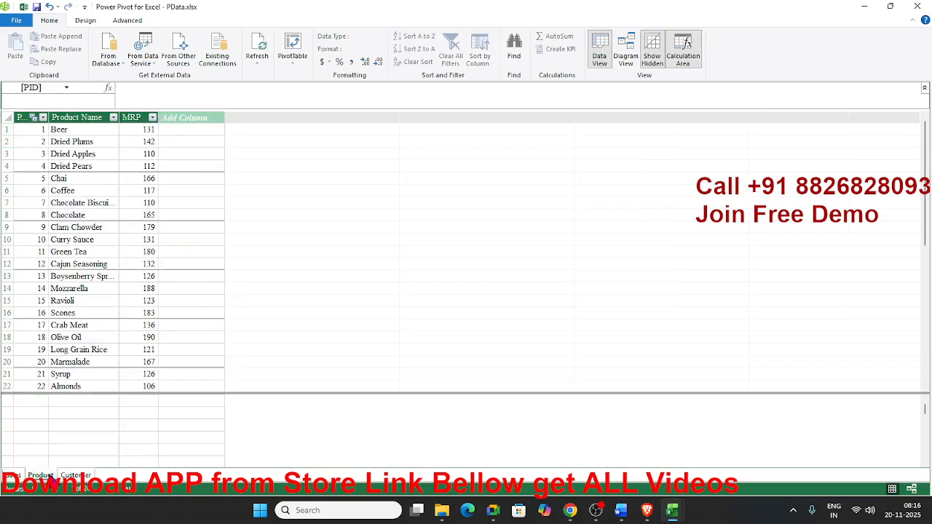
pyautogui.click(13, 476)
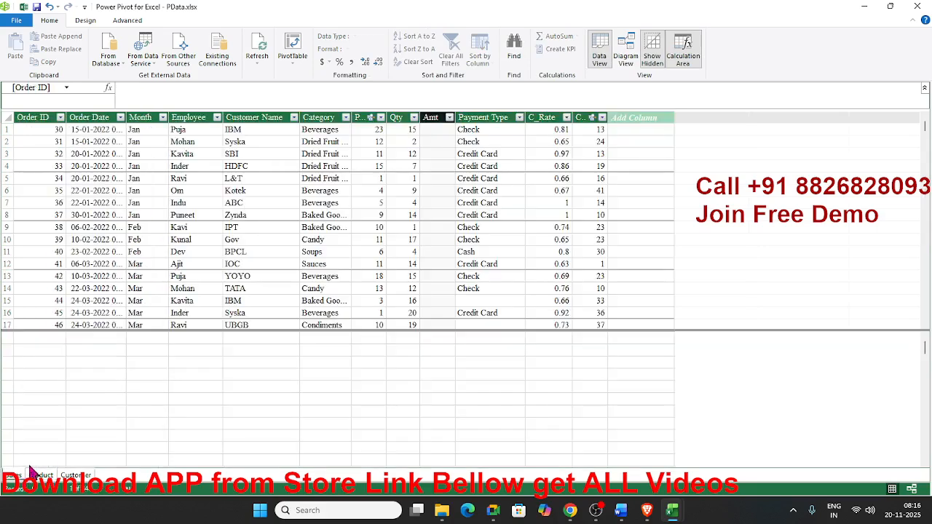
pyautogui.click(428, 129)
pyautogui.write('=re')
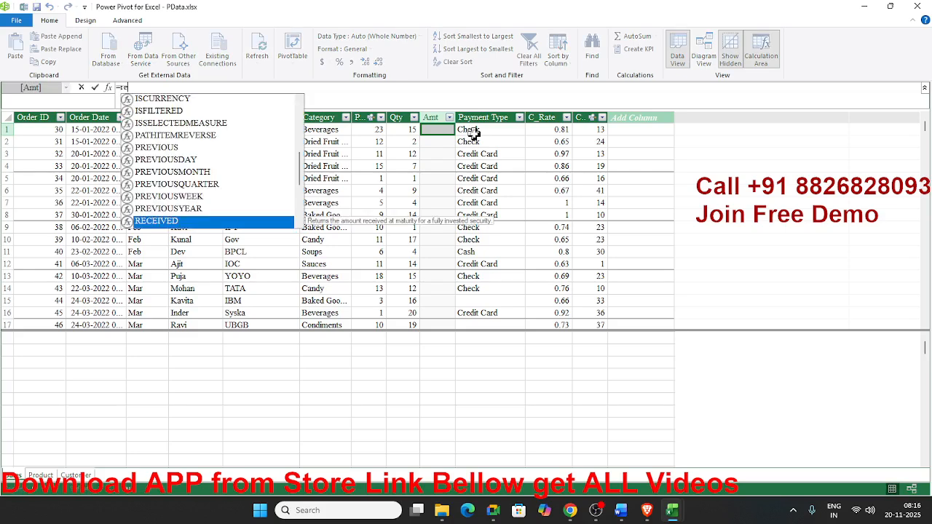
pyautogui.write('l')
pyautogui.press('Tab')
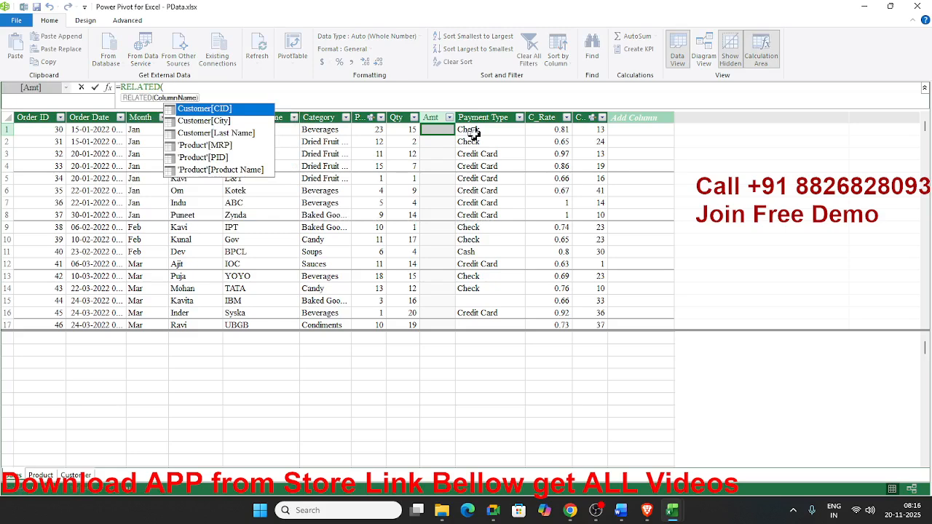
pyautogui.press('Down')
pyautogui.press('Down')
pyautogui.press('Down')
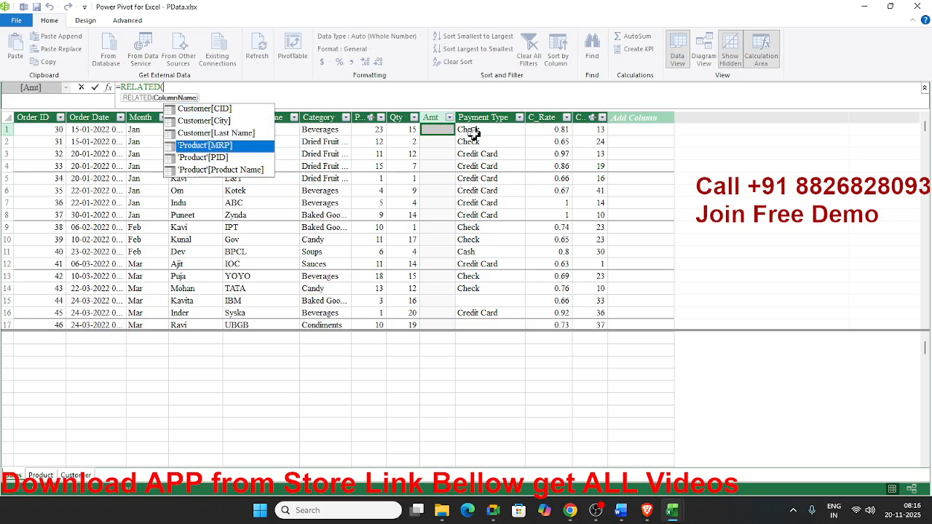
pyautogui.press('Tab')
pyautogui.write(')')
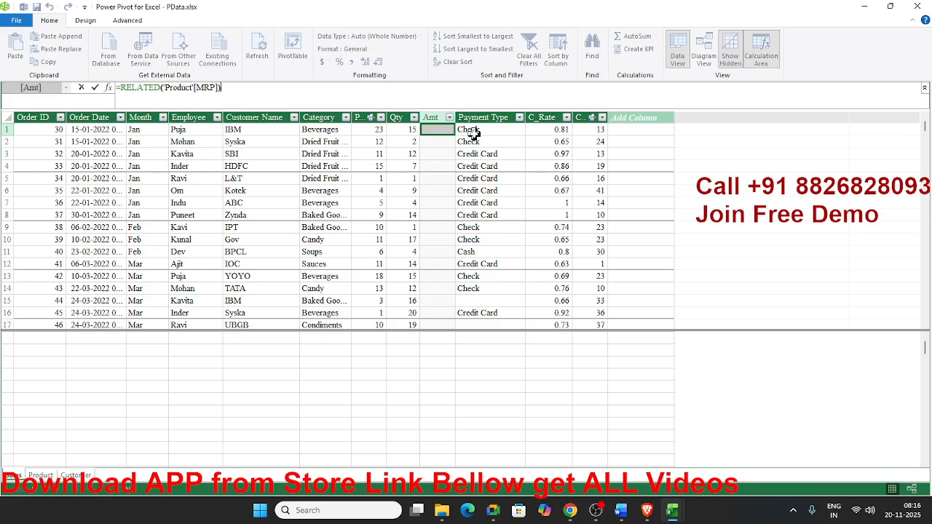
pyautogui.press('Return')
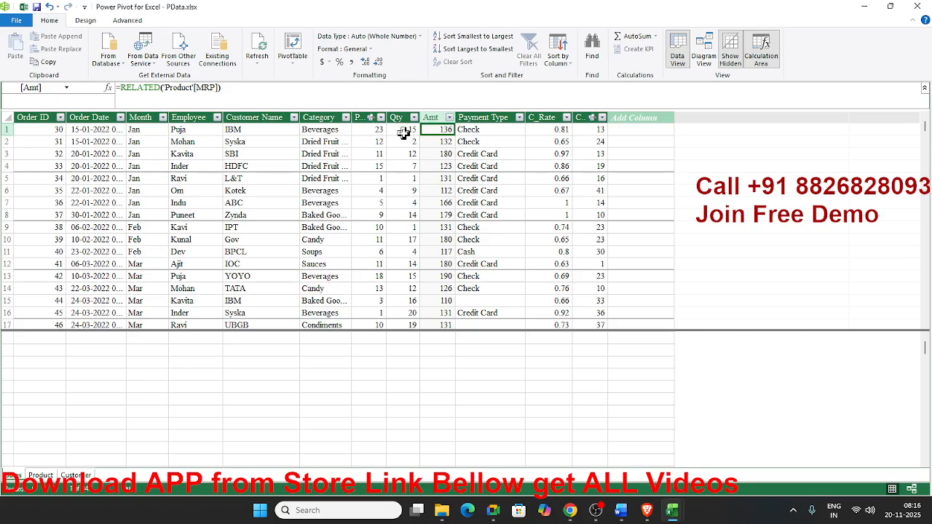
# Step: Extend the Amt formula to multiply the related price by quantity: =RELATED('Product'[MRP])*[Qty]
pyautogui.click(356, 92)
pyautogui.write('*')
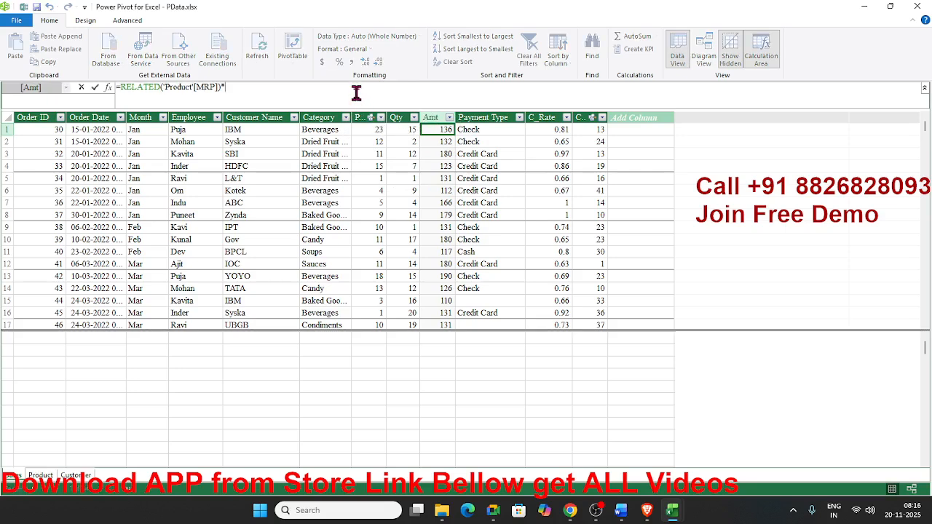
pyautogui.write('qty')
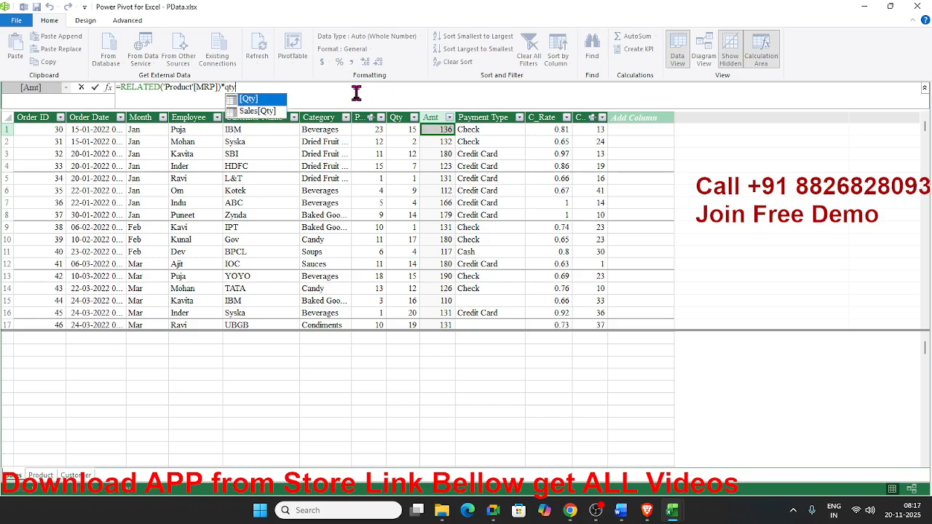
pyautogui.press('Tab')
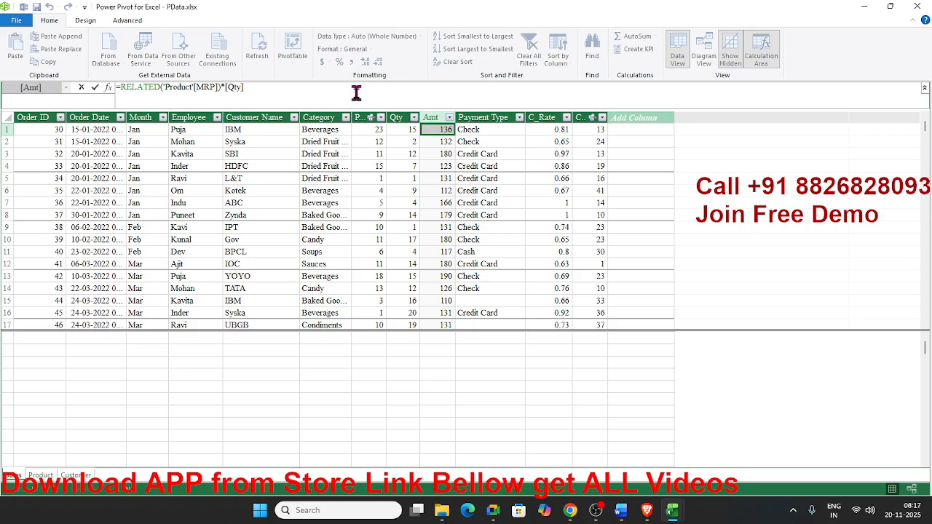
pyautogui.press('Return')
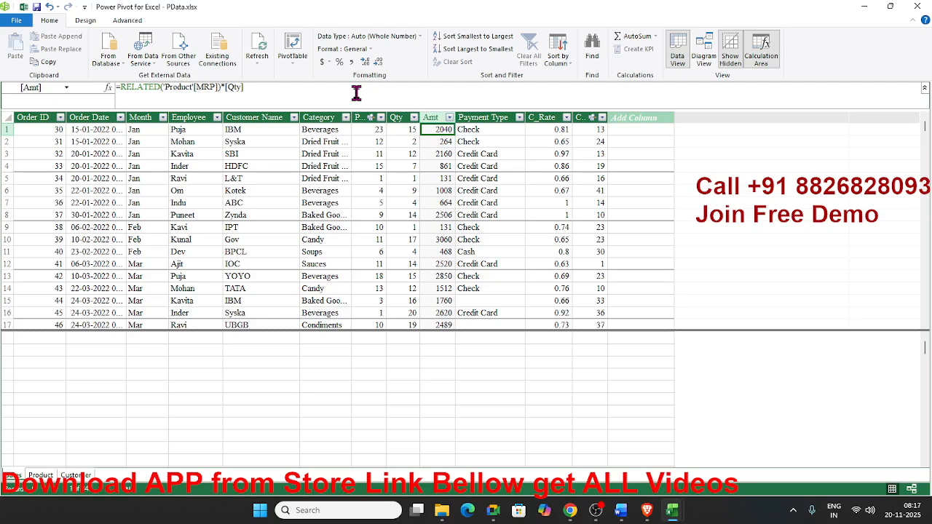
# Step: Add a column named Gst to the Sales table and place it directly after the Amt column
pyautogui.click(639, 119)
pyautogui.doubleClick(639, 118)
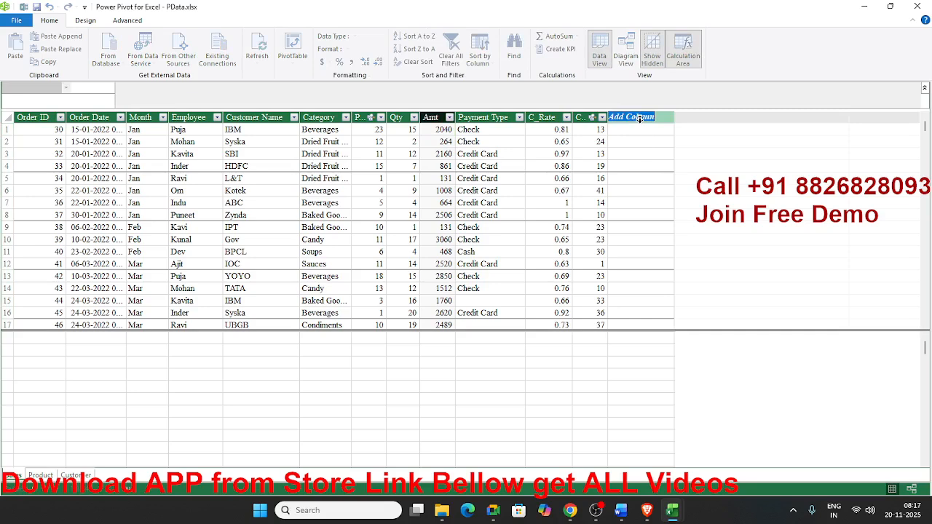
pyautogui.press('BackSpace')
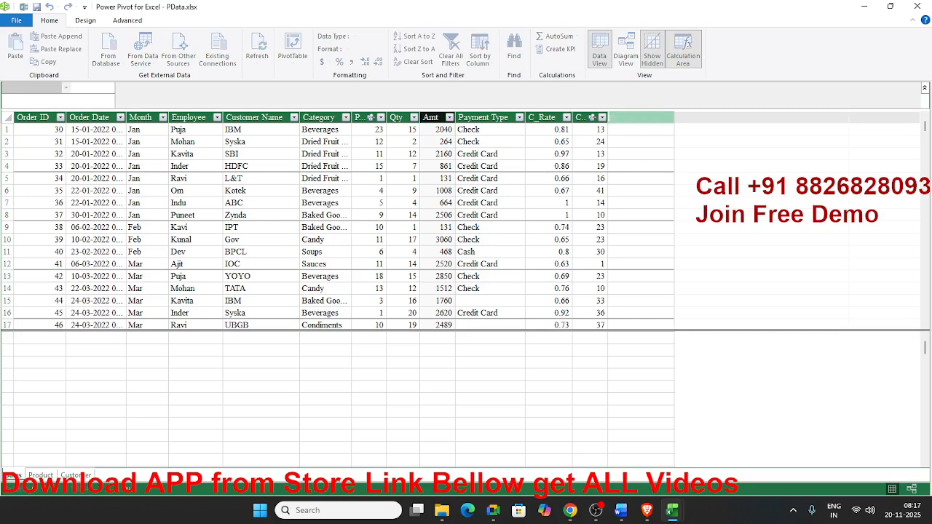
pyautogui.write('Gst')
pyautogui.press('Return')
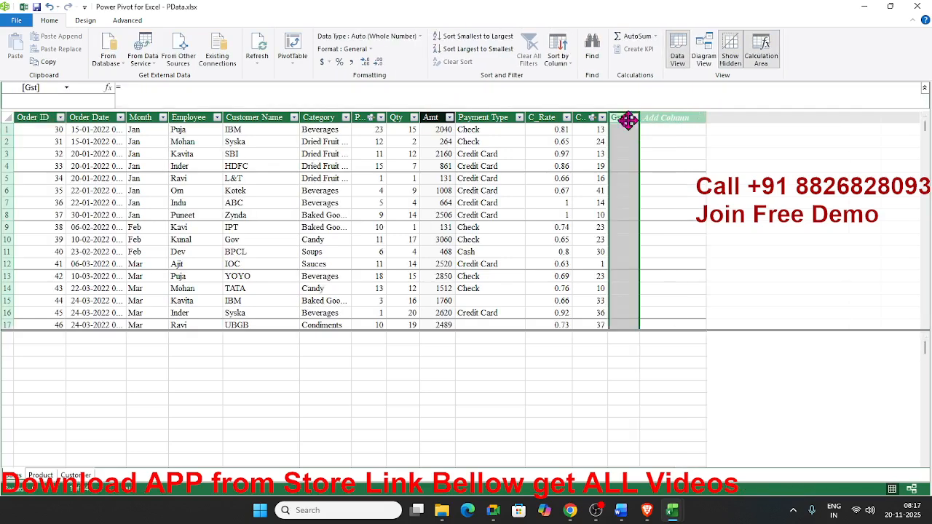
pyautogui.moveTo(619, 123); pyautogui.dragTo(468, 117)
# Step: Calculate the Gst column as 18 percent of the amount with the formula =[Amt]*0.18
pyautogui.click(474, 129)
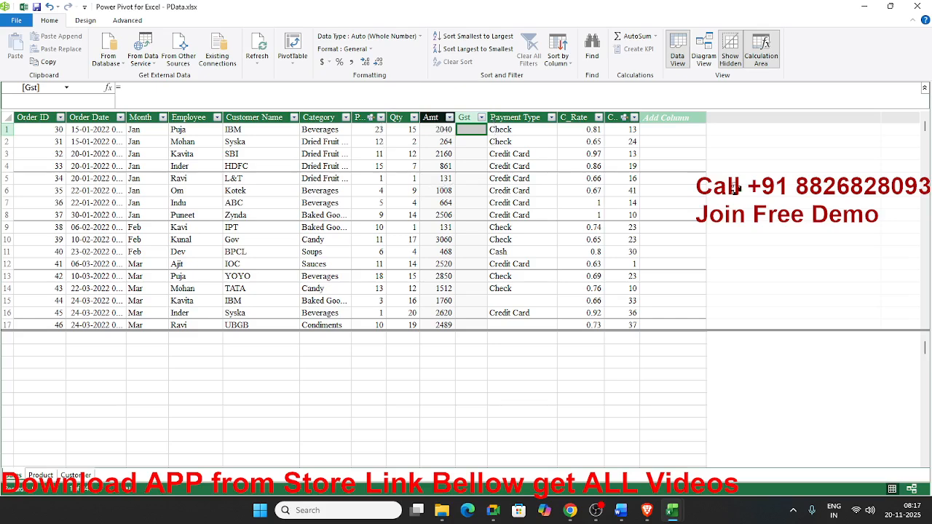
pyautogui.write('=amt')
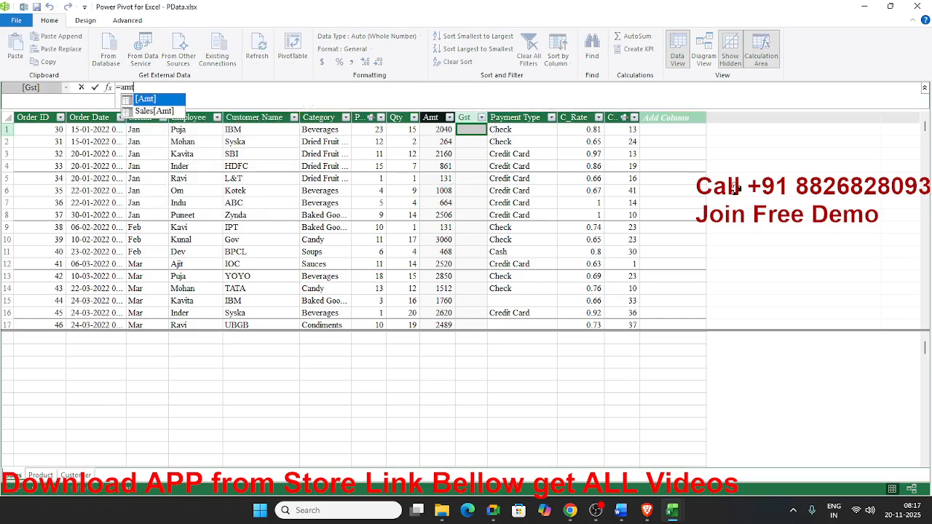
pyautogui.press('Tab')
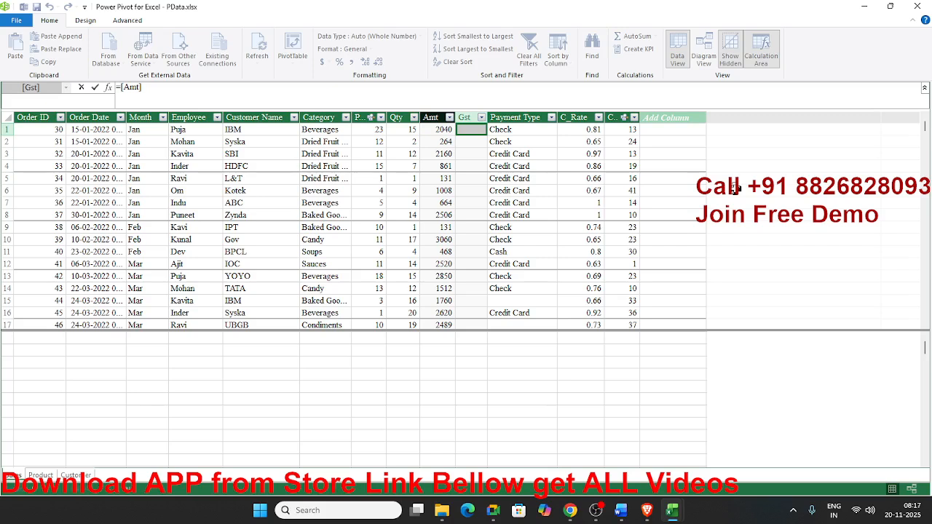
pyautogui.write('*18%')
pyautogui.press('BackSpace')
pyautogui.press('BackSpace')
pyautogui.press('BackSpace')
pyautogui.write('0.18')
pyautogui.press('Return')
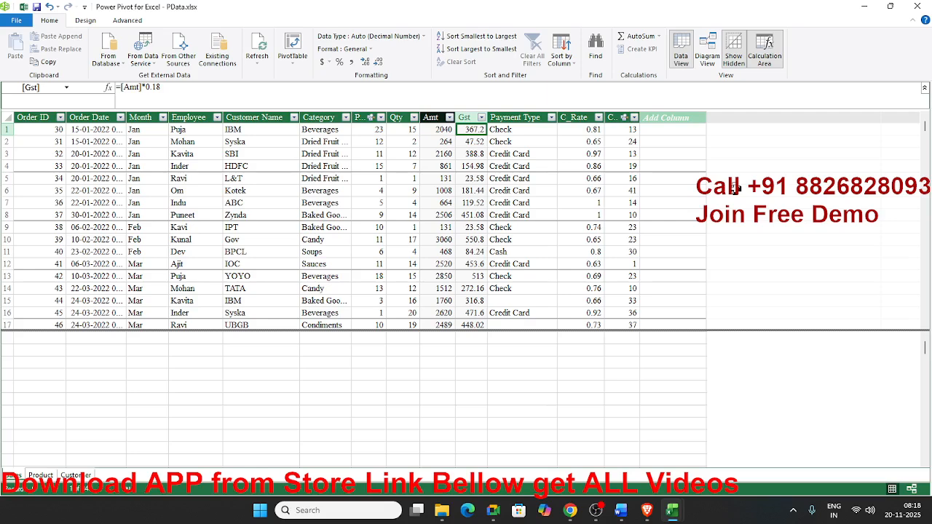
# Step: Add a column named Total to the Sales table and place it directly after the Gst column
pyautogui.click(676, 117)
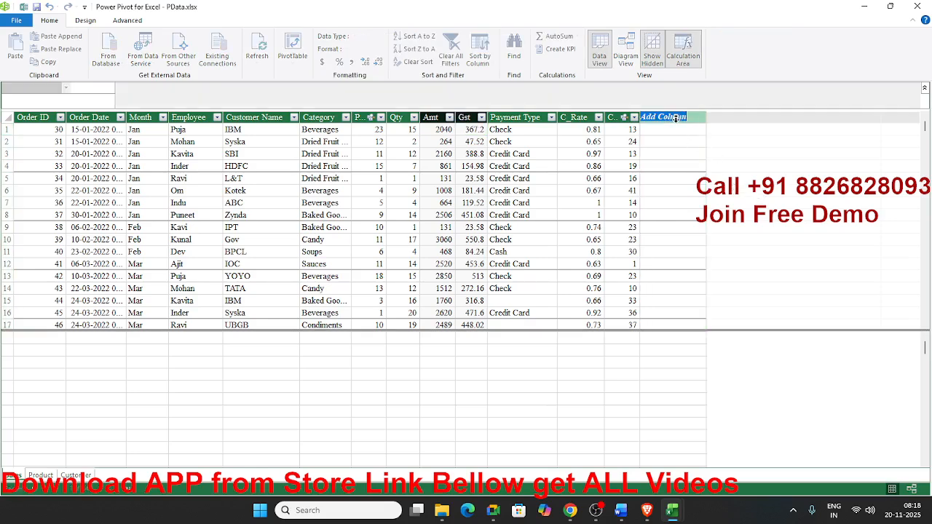
pyautogui.press('BackSpace')
pyautogui.write('Total')
pyautogui.press('Return')
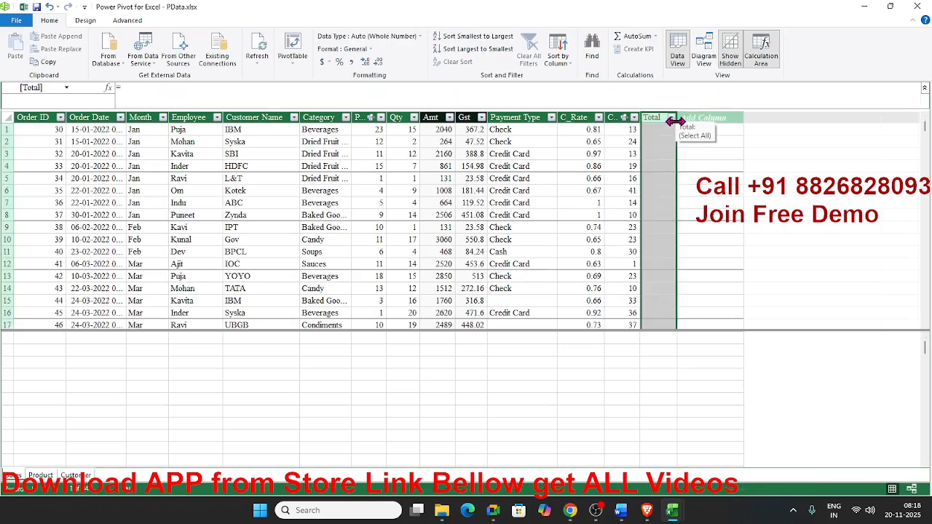
pyautogui.moveTo(655, 119); pyautogui.dragTo(503, 122)
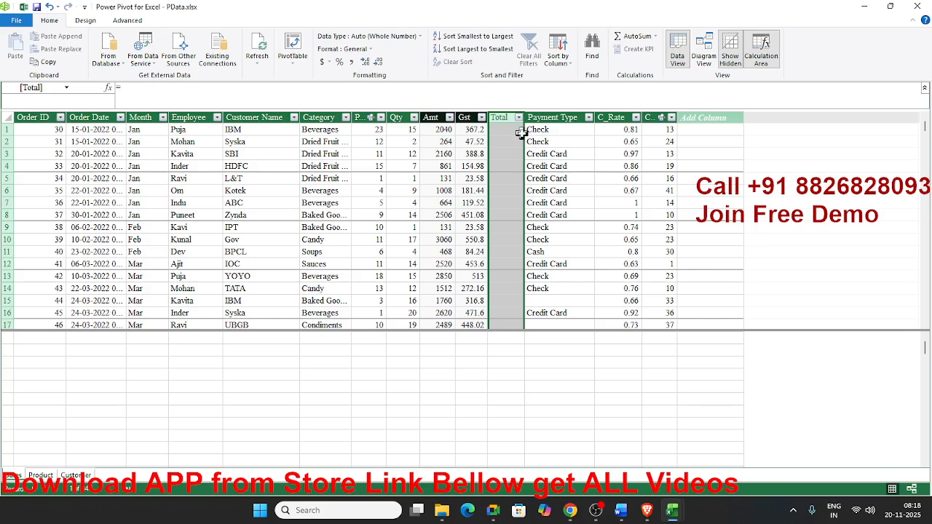
# Step: Calculate the Total column as the sum of amount and tax with the formula =[Amt]+[Gst]
pyautogui.click(517, 129)
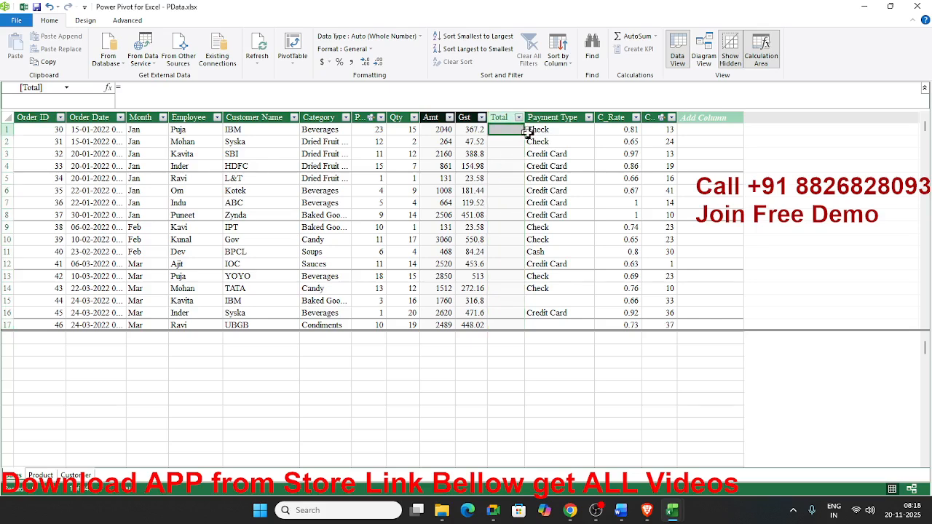
pyautogui.write('=')
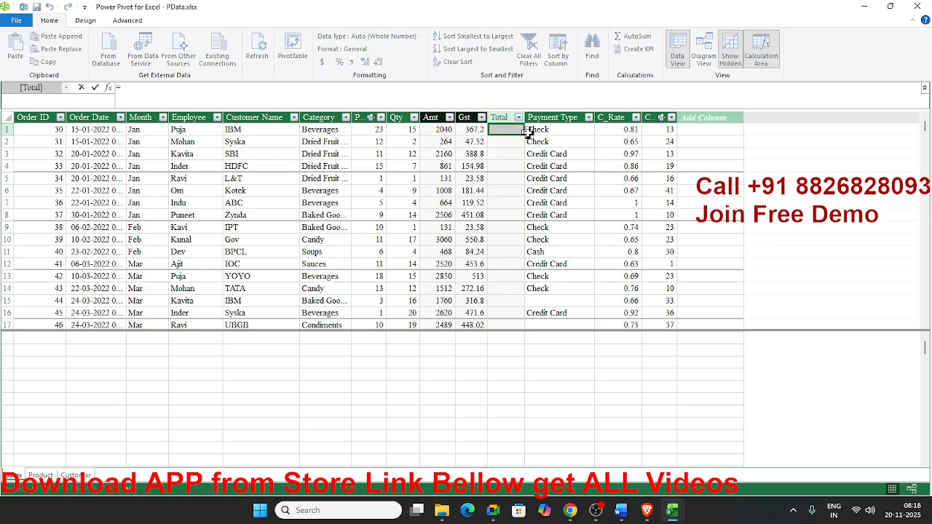
pyautogui.write('am')
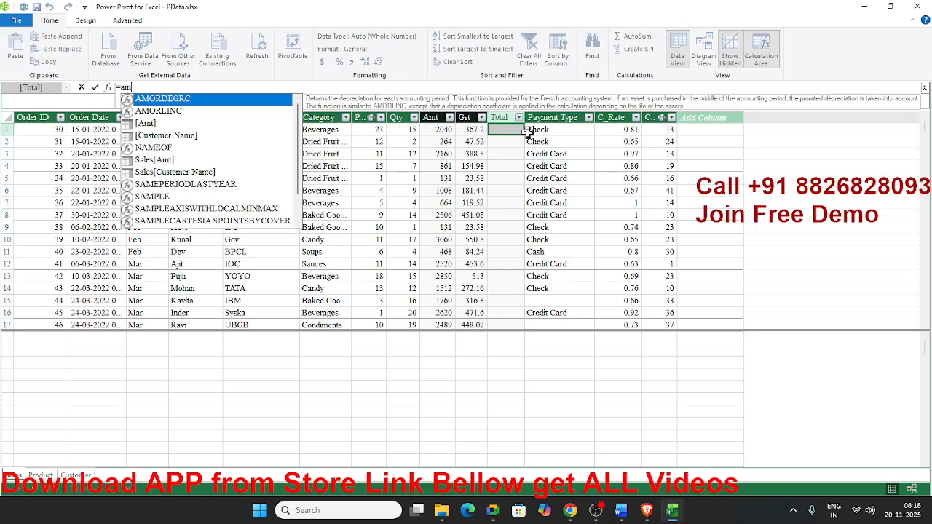
pyautogui.press('Down')
pyautogui.press('Down')
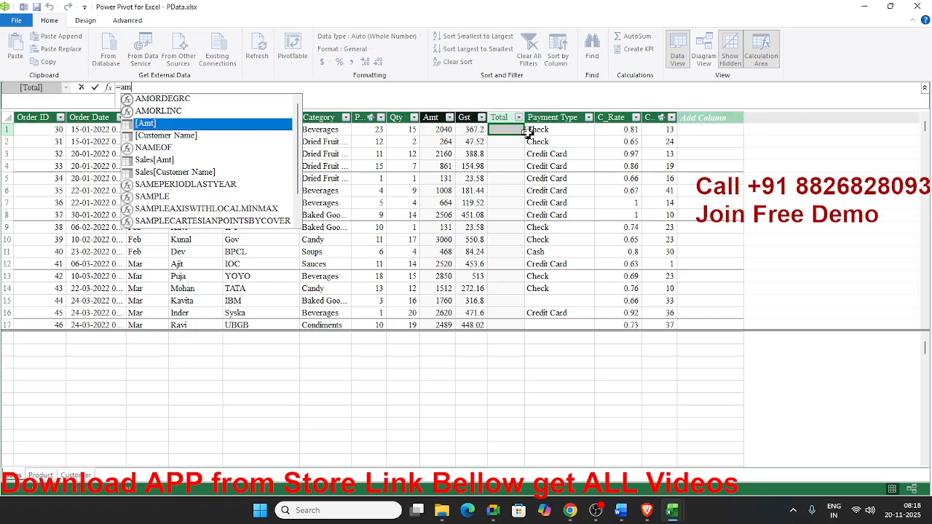
pyautogui.press('Tab')
pyautogui.write('+gst')
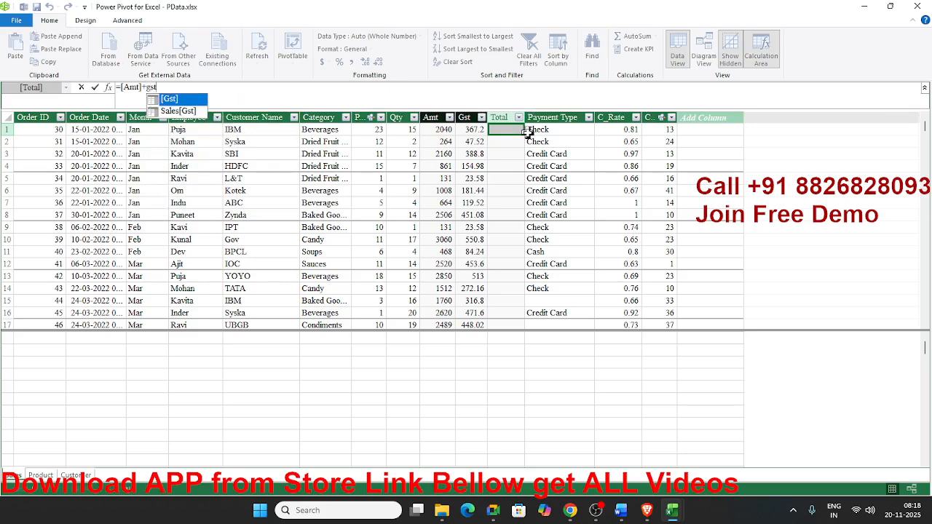
pyautogui.press('Tab')
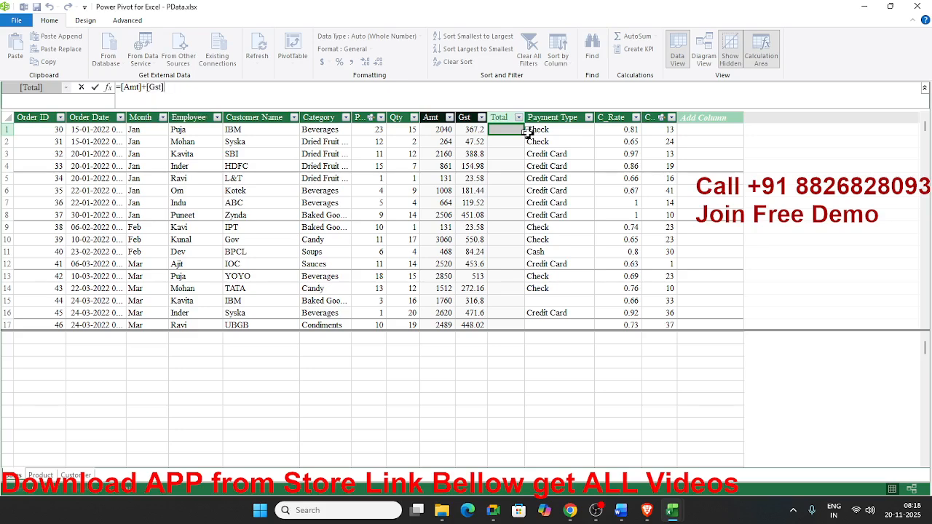
pyautogui.press('Return')
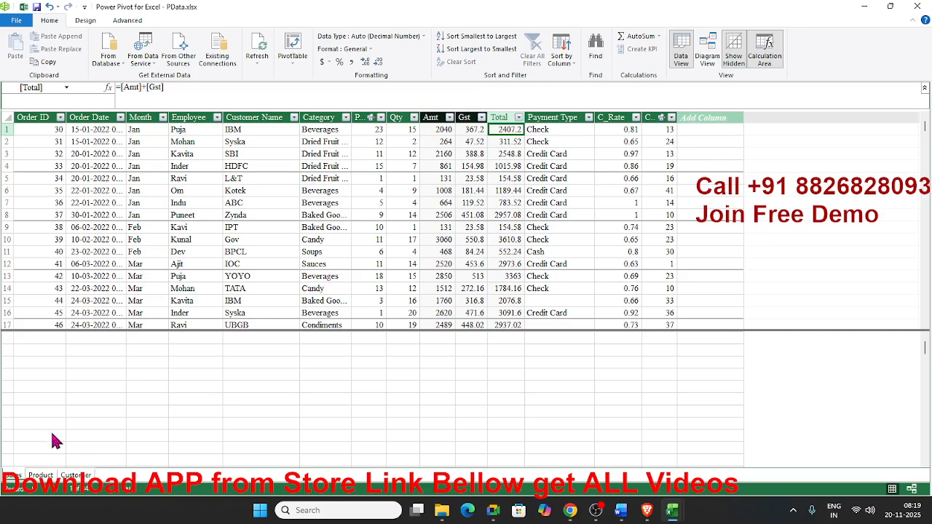
# Step: Examine the Last Name and City columns of the Customer table and return to the Sales table
pyautogui.click(77, 477)
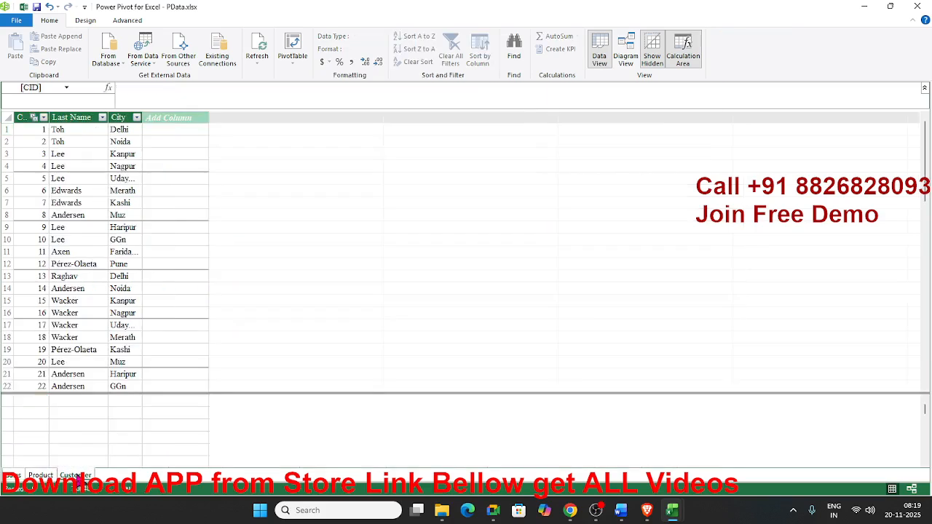
pyautogui.click(75, 117)
pyautogui.click(125, 117)
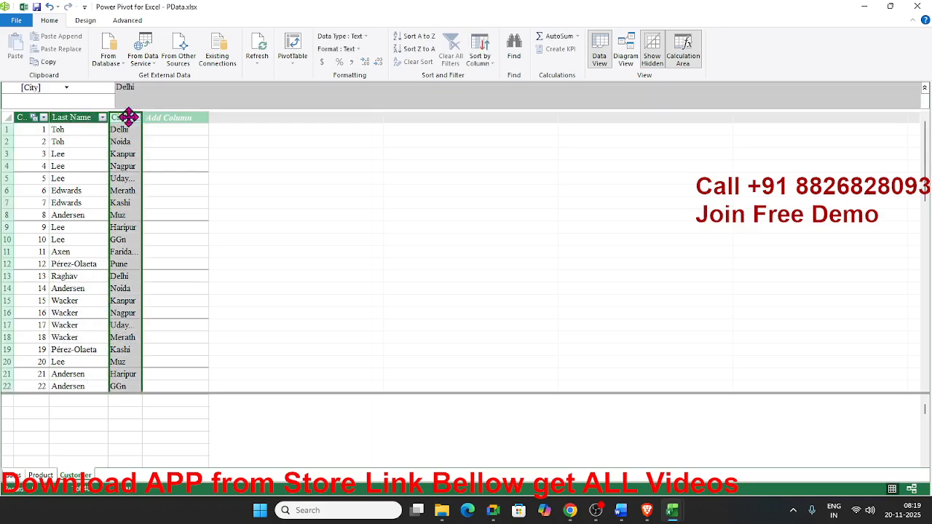
pyautogui.click(15, 474)
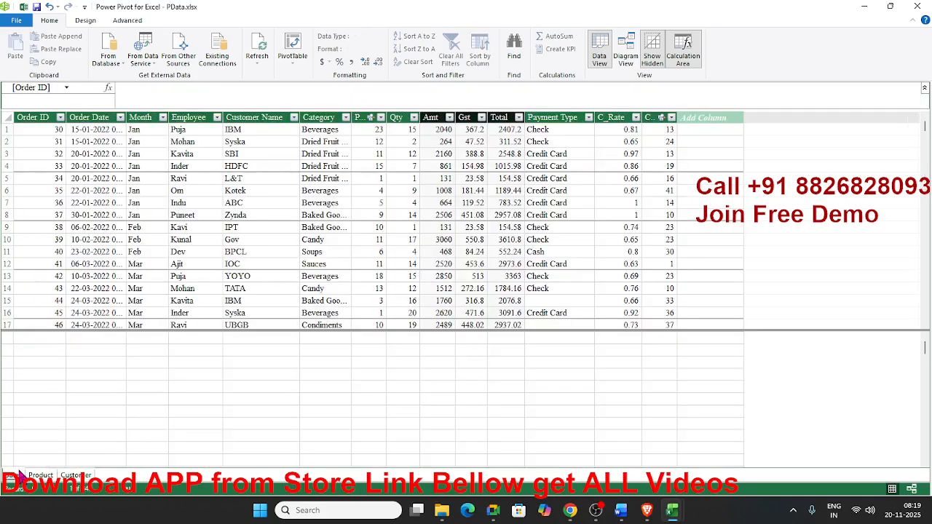
# Step: Create a PivotTable from the data model on a new worksheet and show the Customer table's City field as rows
pyautogui.click(231, 227)
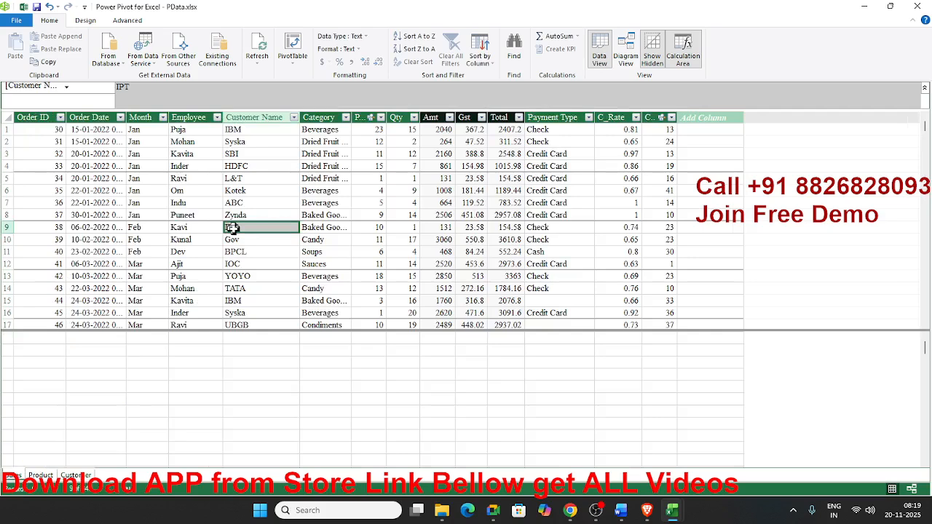
pyautogui.click(304, 47)
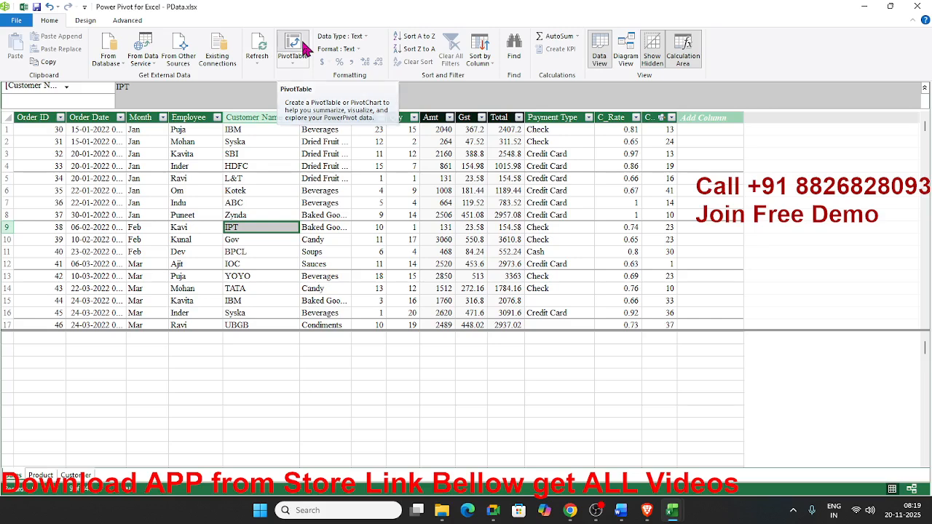
pyautogui.click(501, 280)
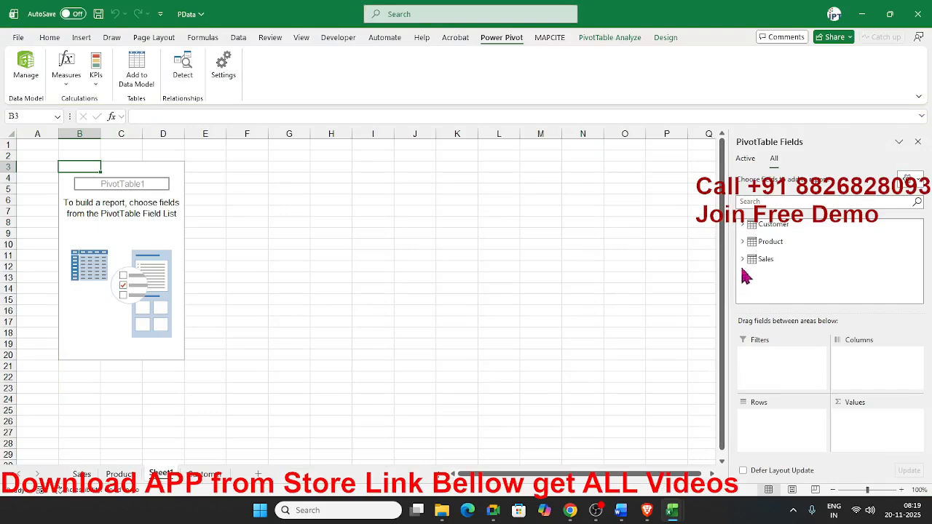
pyautogui.click(743, 225)
pyautogui.moveTo(793, 263); pyautogui.dragTo(757, 424)
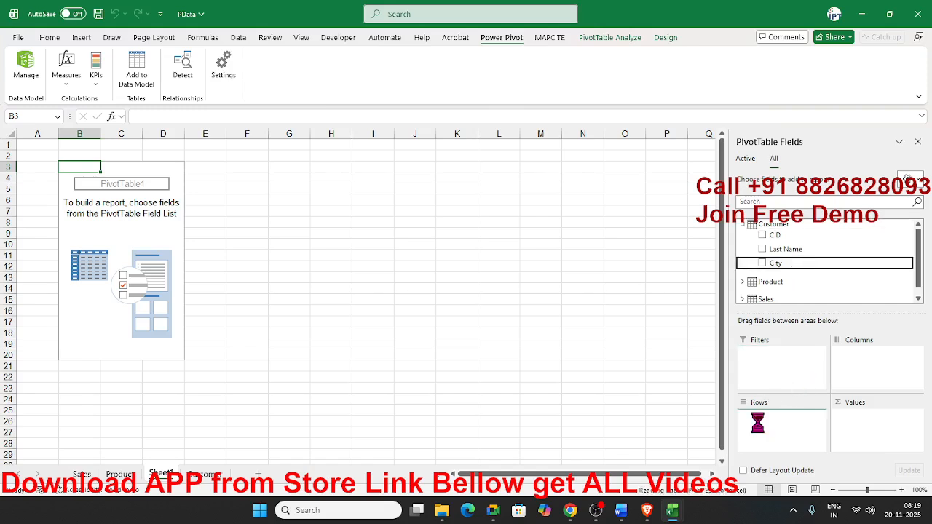
# Step: Add the Qty and Amt fields of the Sales table as summed values in the PivotTable
pyautogui.click(742, 299)
pyautogui.scroll(-2, 762, 294)
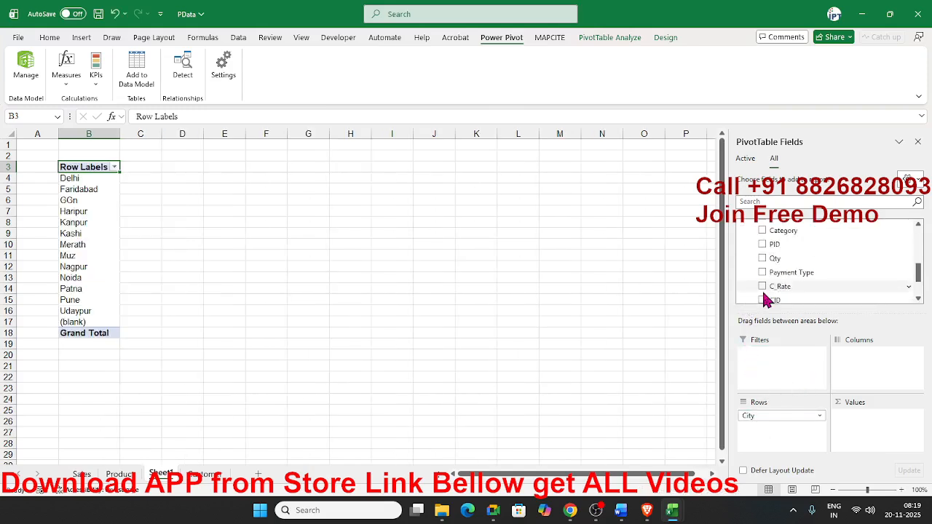
pyautogui.moveTo(773, 258); pyautogui.dragTo(869, 428)
pyautogui.scroll(-2, 796, 288)
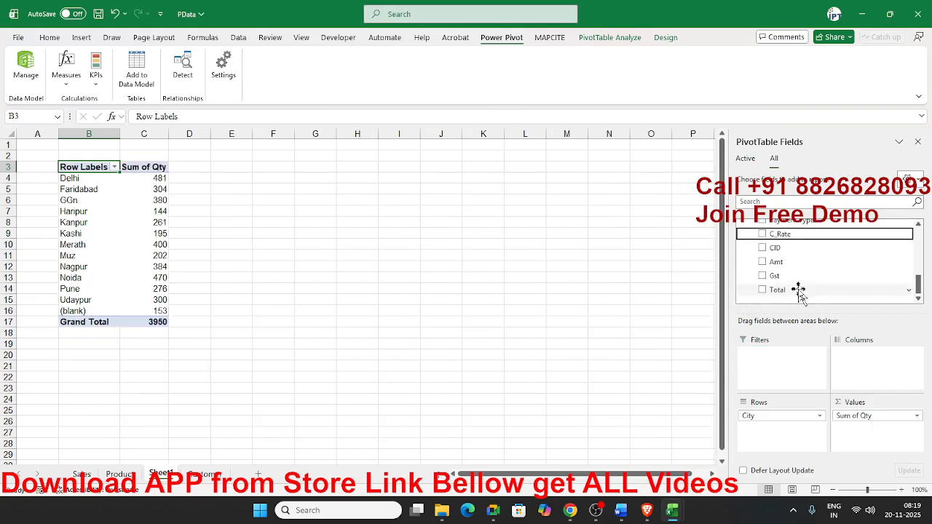
pyautogui.moveTo(796, 264); pyautogui.dragTo(885, 445)
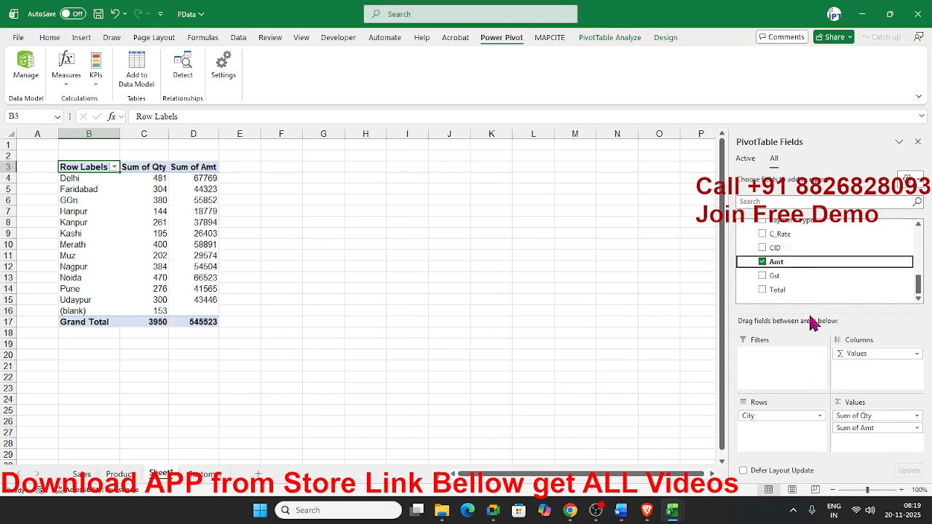
# Step: Place the Product table's Product Name field in the PivotTable columns above the Values entry
pyautogui.moveTo(810, 290); pyautogui.dragTo(810, 290)
pyautogui.scroll(10, 809, 290)
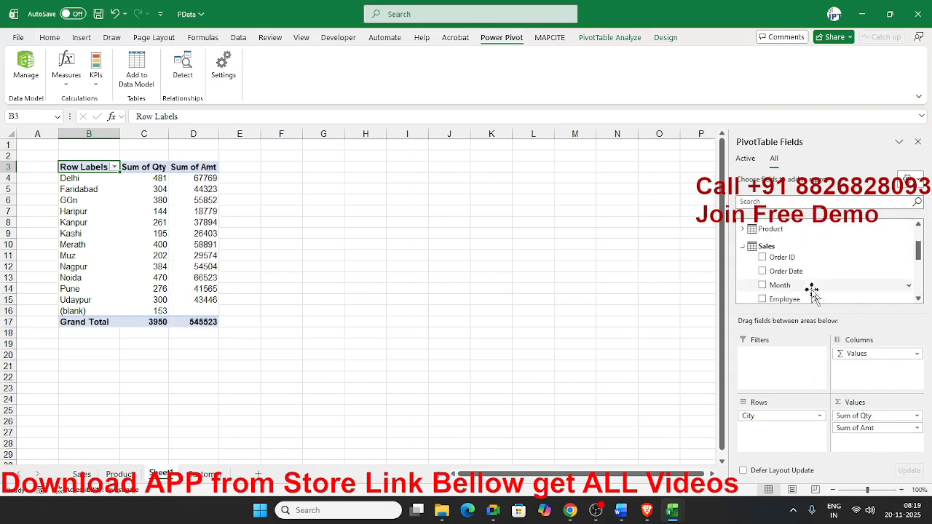
pyautogui.scroll(1, 765, 290)
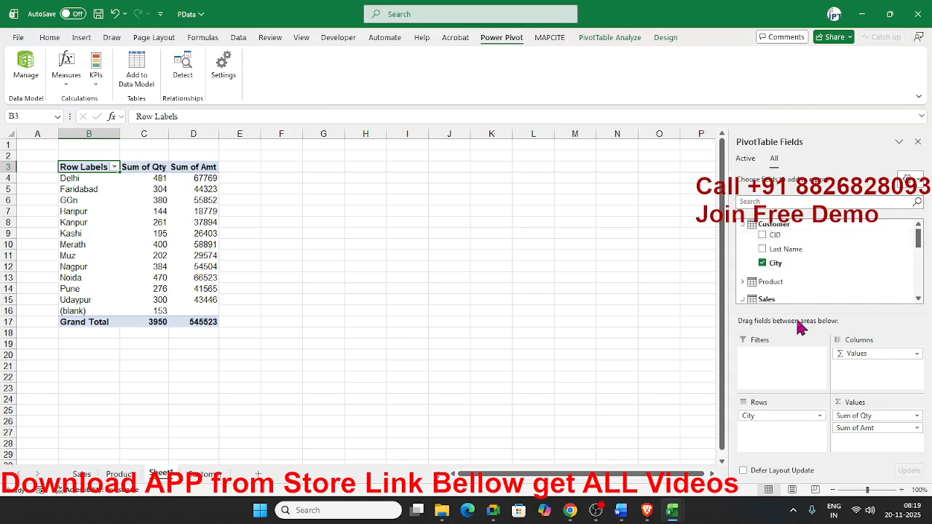
pyautogui.click(743, 282)
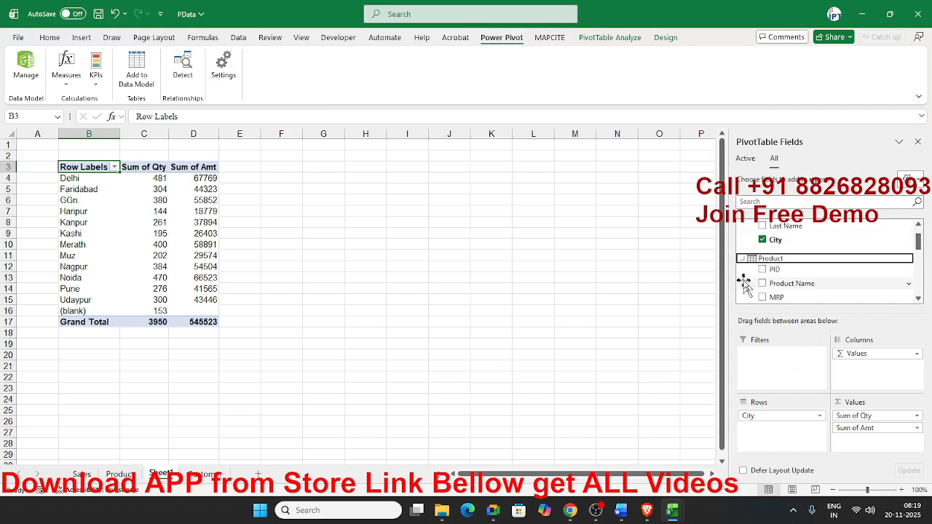
pyautogui.moveTo(780, 286); pyautogui.dragTo(860, 358)
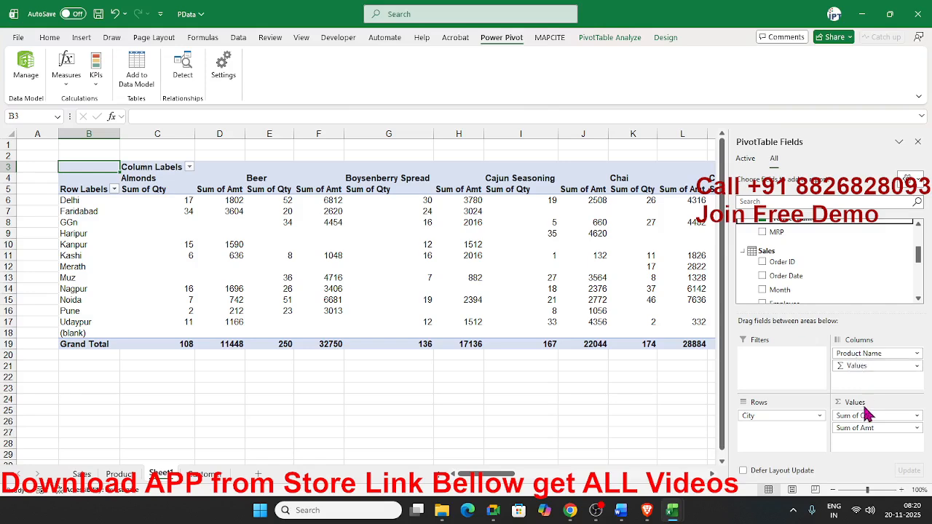
# Step: Try the PivotTable with the Values entry under City in the rows, and return it to the columns below Product Name
pyautogui.moveTo(859, 366); pyautogui.dragTo(796, 444)
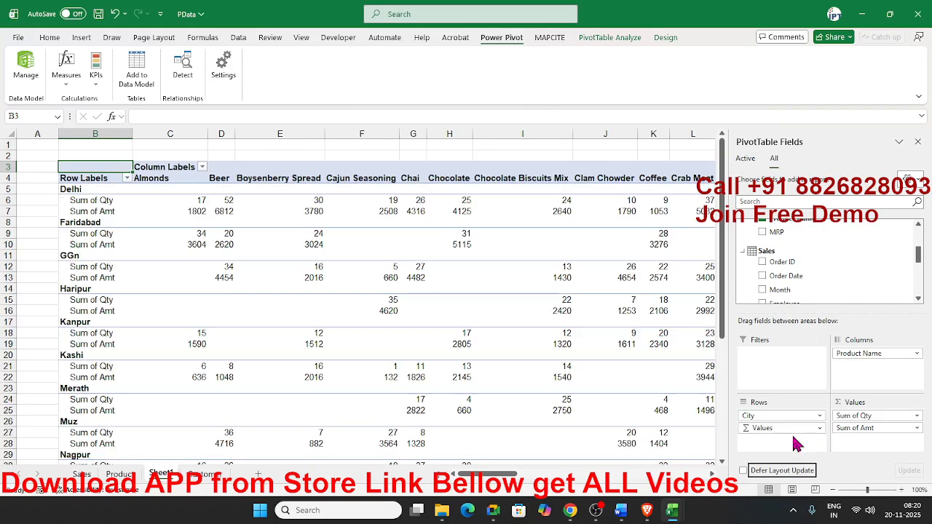
pyautogui.moveTo(793, 430); pyautogui.dragTo(867, 385)
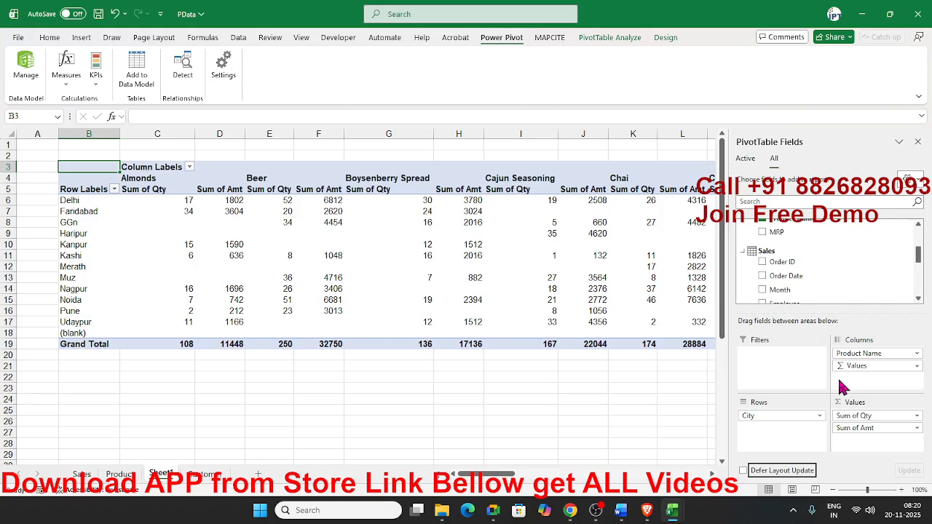
pyautogui.click(627, 421)
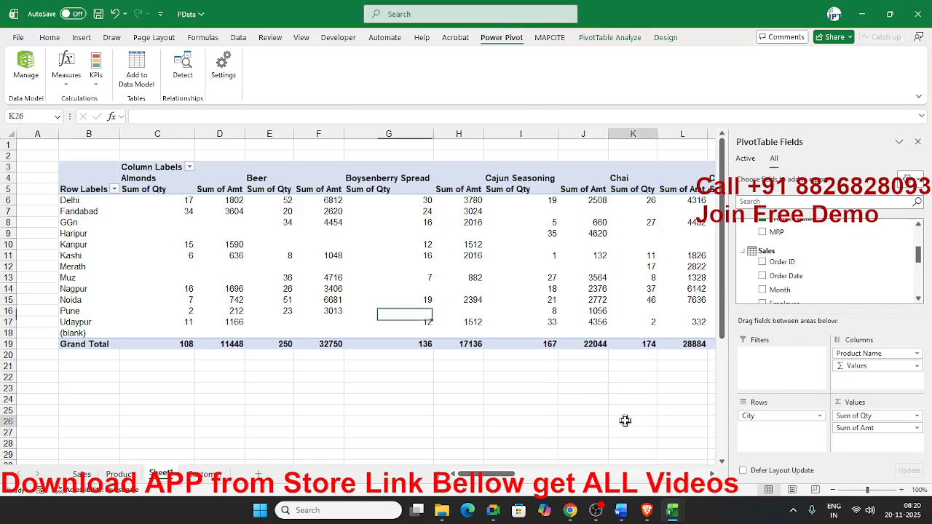
# Step: Close the PData workbook and save its changes
pyautogui.click(914, 27)
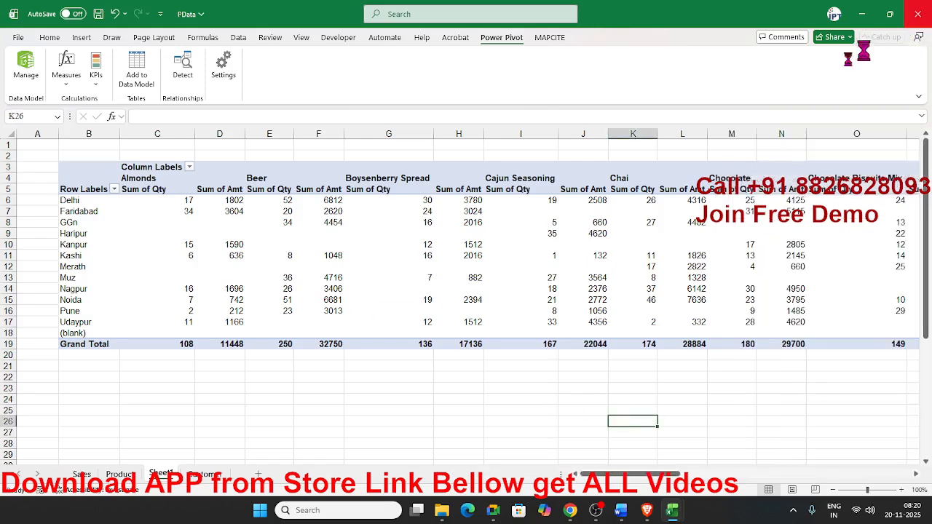
pyautogui.click(459, 338)
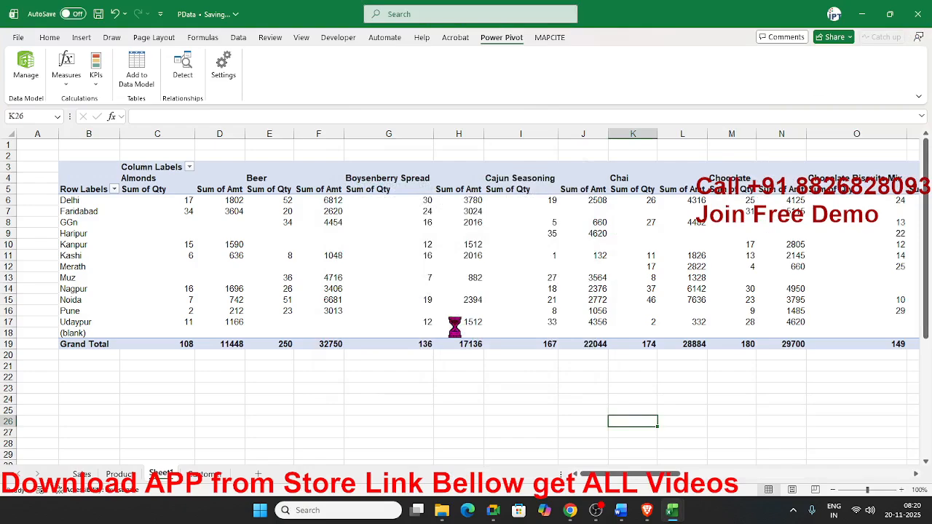
# Step: Switch to a fresh Excel session, create a blank workbook and bring up the list of recent files
pyautogui.press('super')
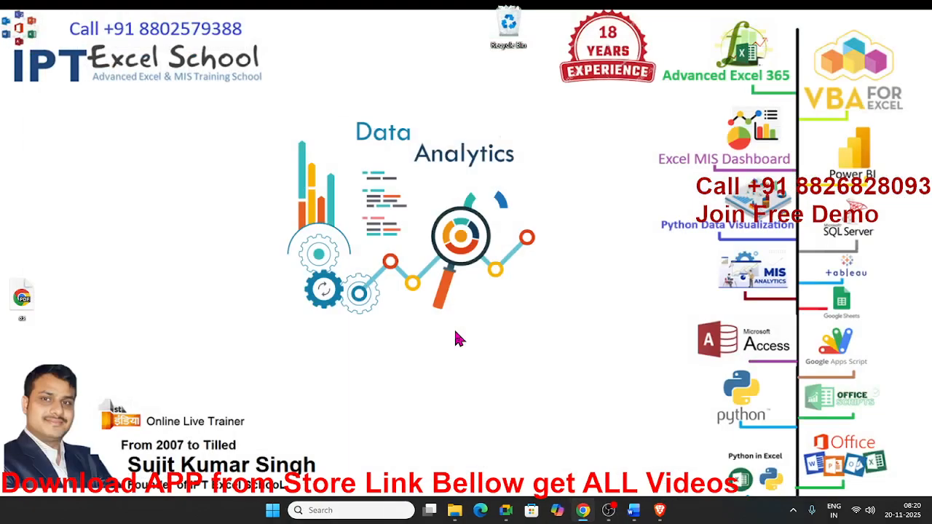
pyautogui.click(372, 174)
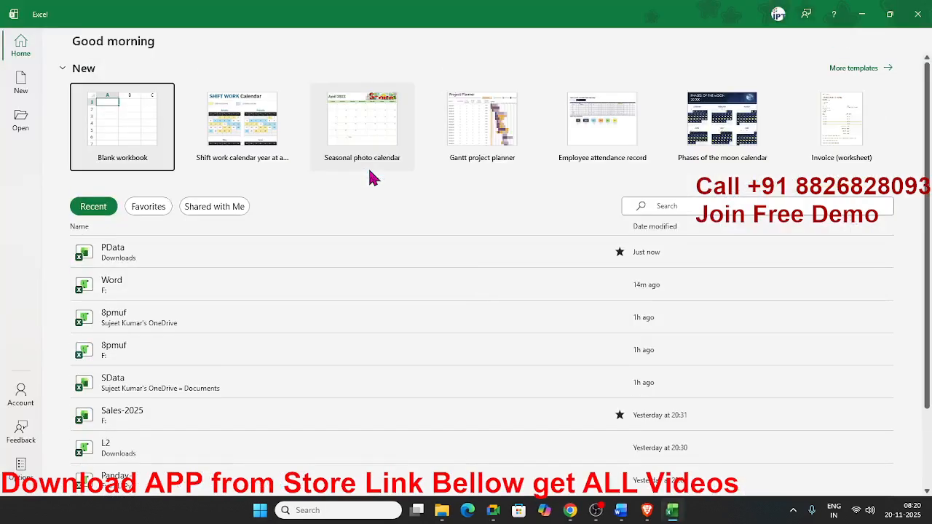
pyautogui.click(137, 155)
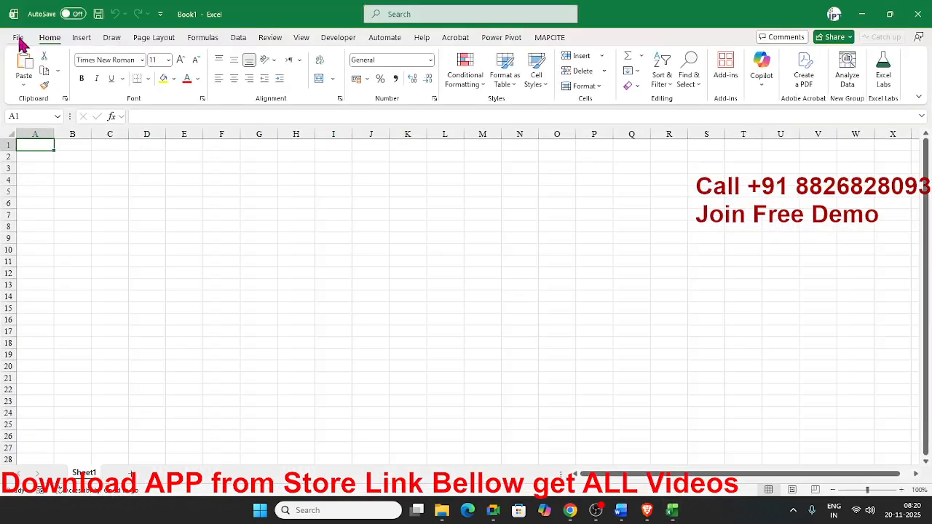
pyautogui.click(20, 37)
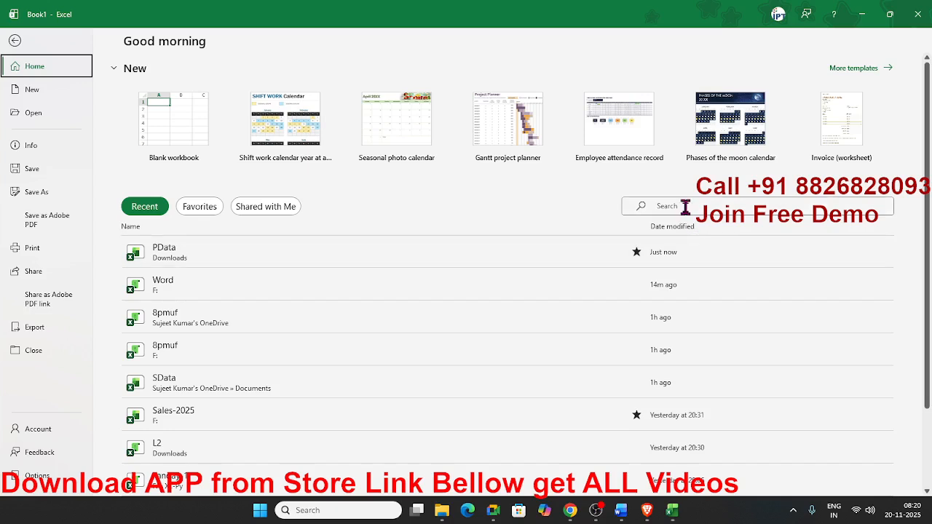
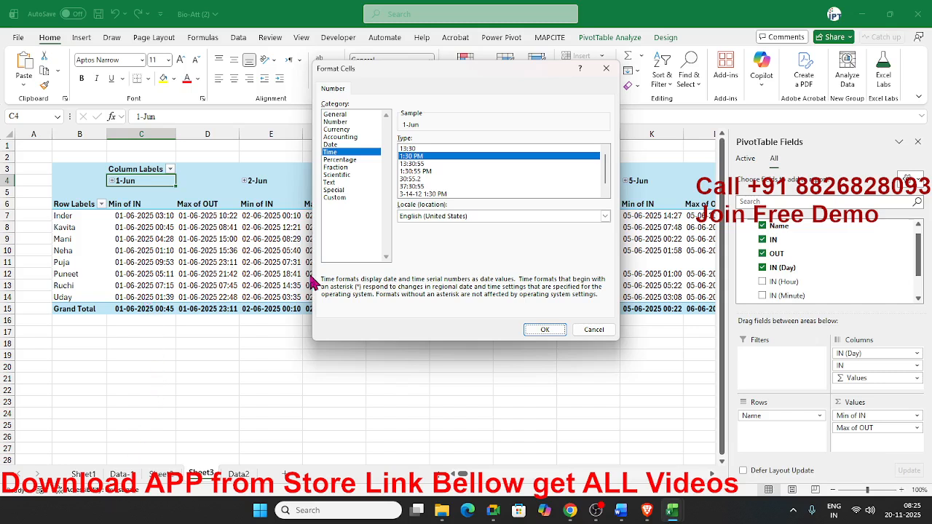
# Step: Set the number format of the Min of IN value field to the Time type 1:30 PM
pyautogui.click(418, 150)
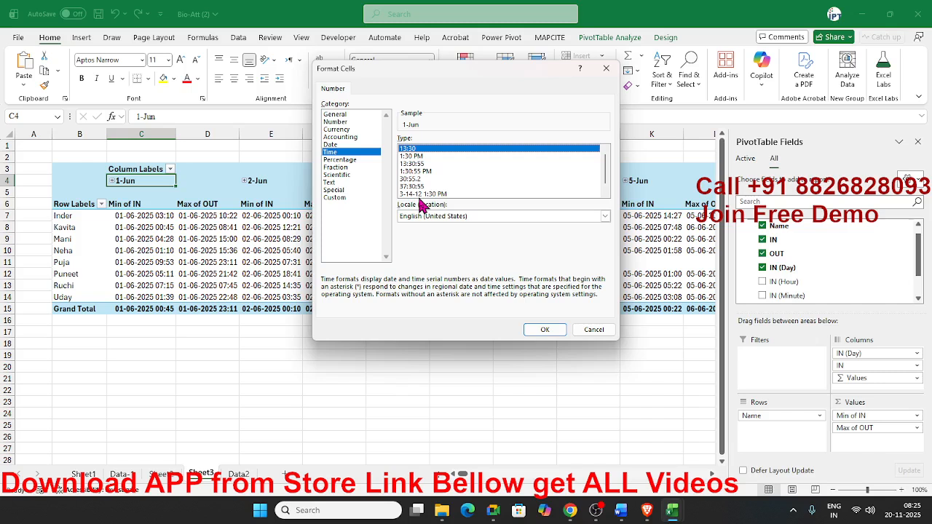
pyautogui.click(412, 156)
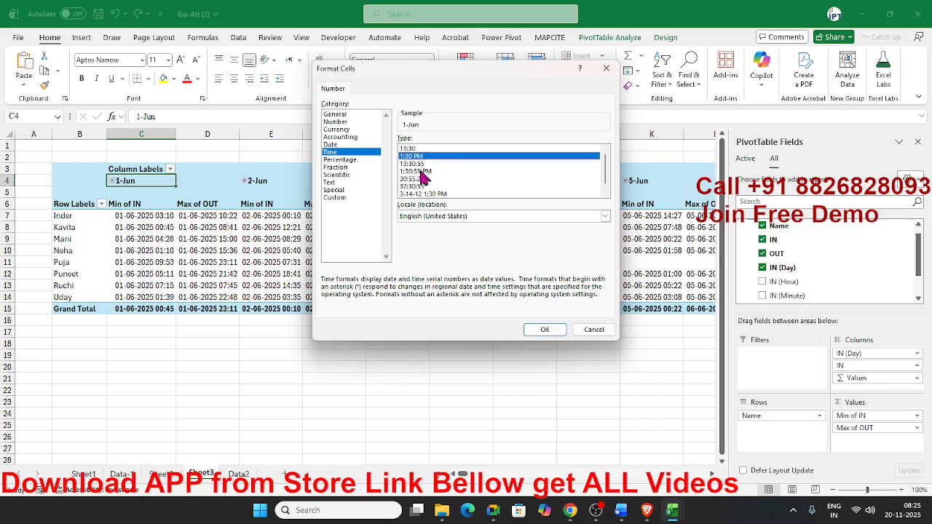
pyautogui.click(536, 331)
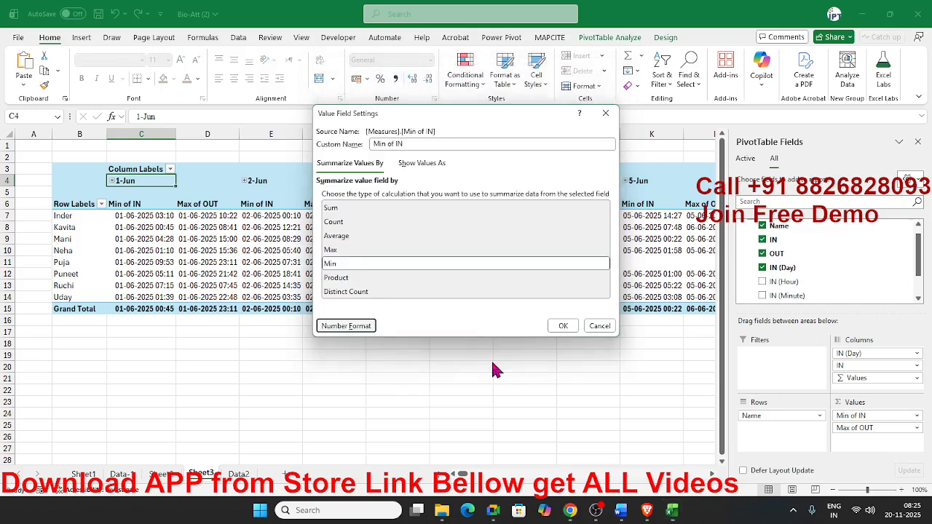
pyautogui.click(565, 328)
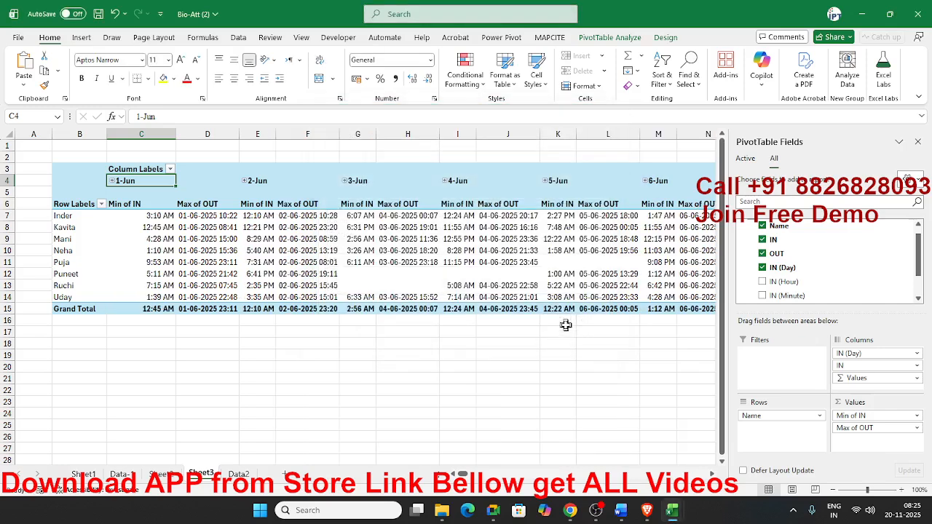
# Step: Keep the Max of OUT value field summarized by Max and set its number format to the Time type 1:30 PM
pyautogui.click(880, 429)
pyautogui.click(859, 415)
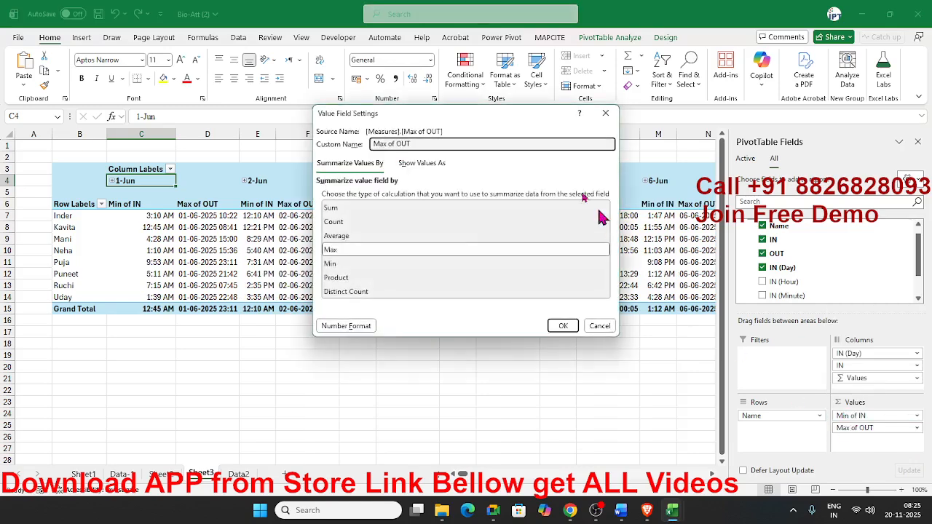
pyautogui.click(332, 264)
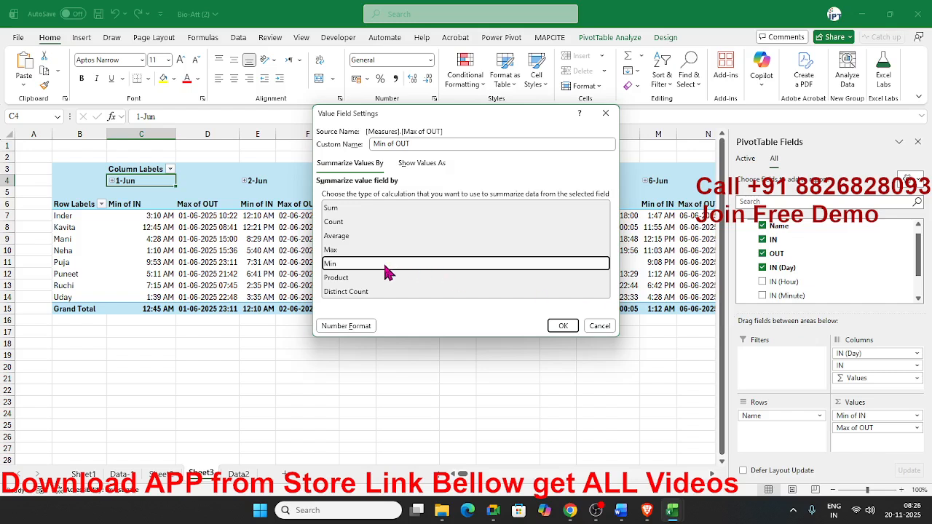
pyautogui.click(364, 252)
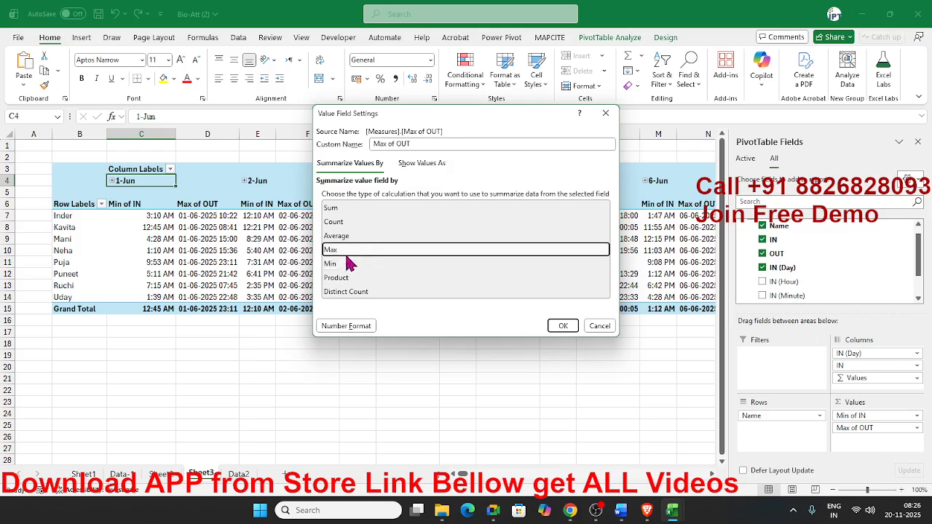
pyautogui.click(347, 326)
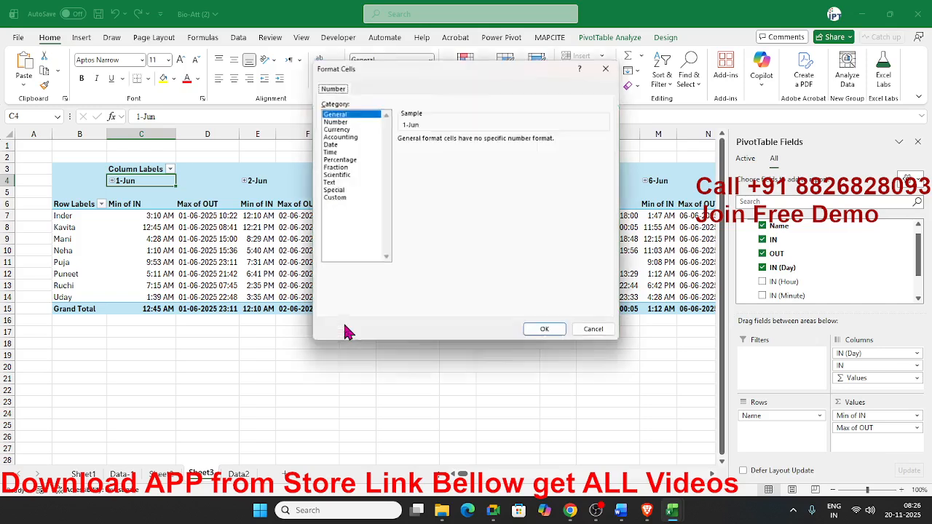
pyautogui.click(341, 199)
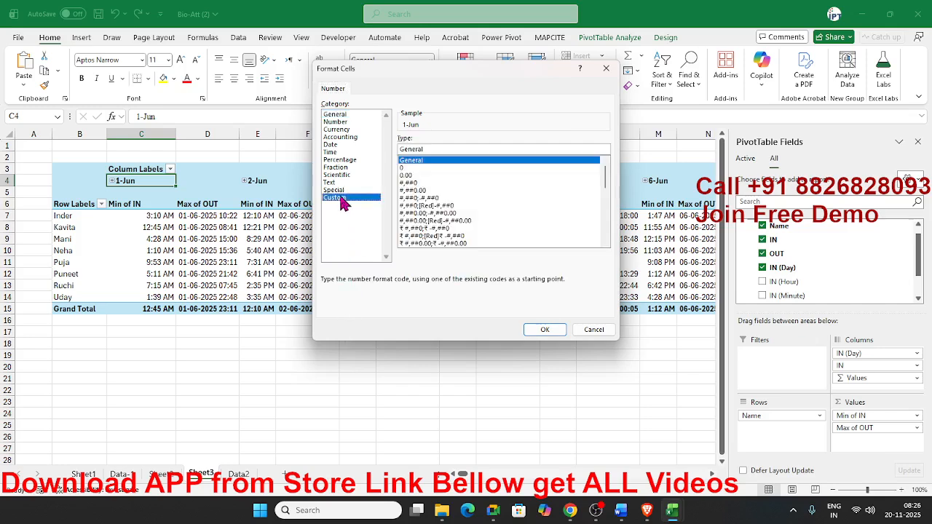
pyautogui.click(332, 152)
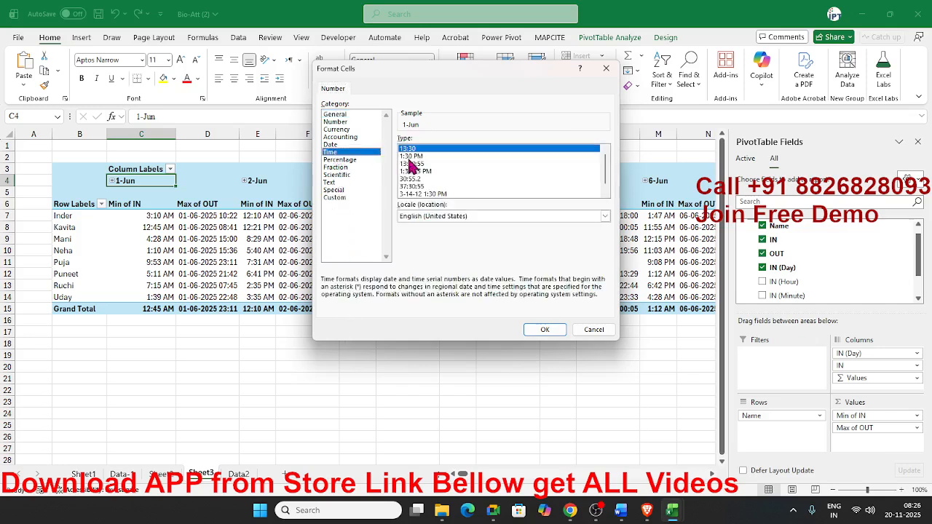
pyautogui.click(544, 329)
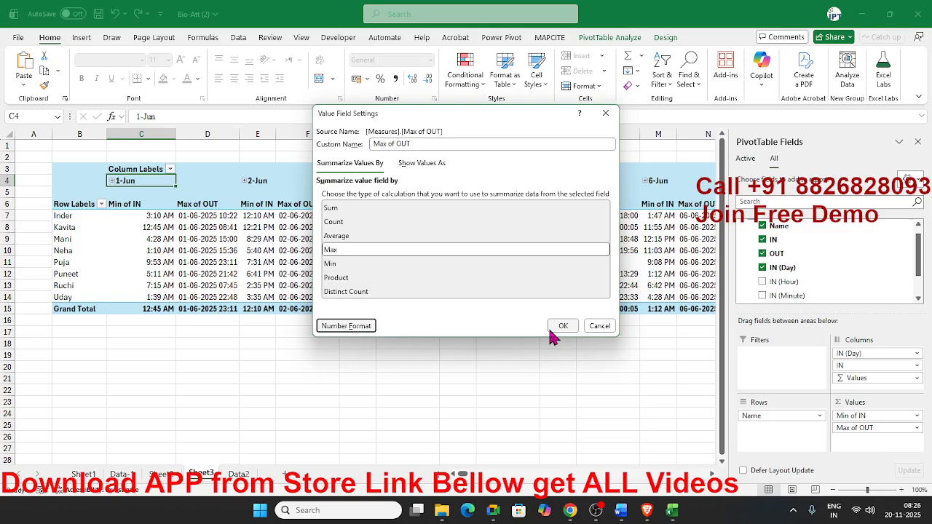
pyautogui.click(554, 329)
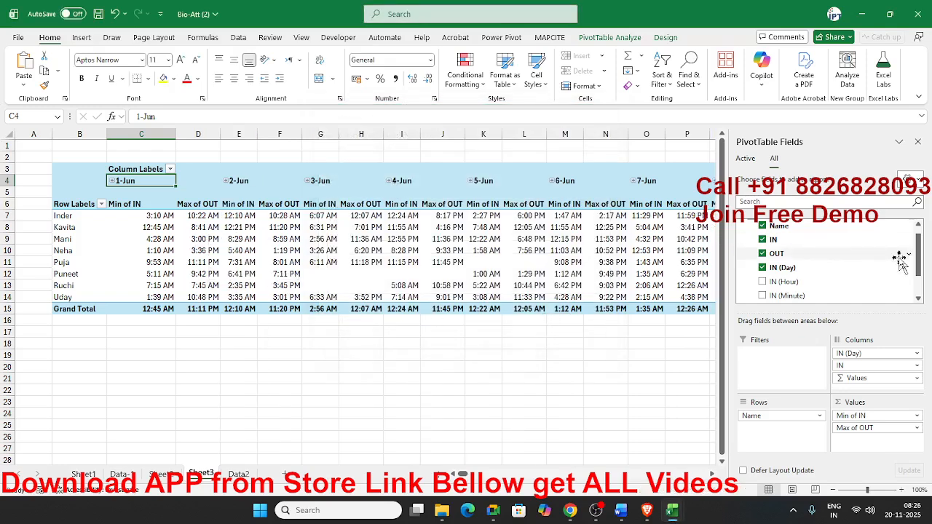
# Step: Add the Hours measure to the PivotTable values after Max of OUT
pyautogui.moveTo(918, 252); pyautogui.dragTo(923, 288)
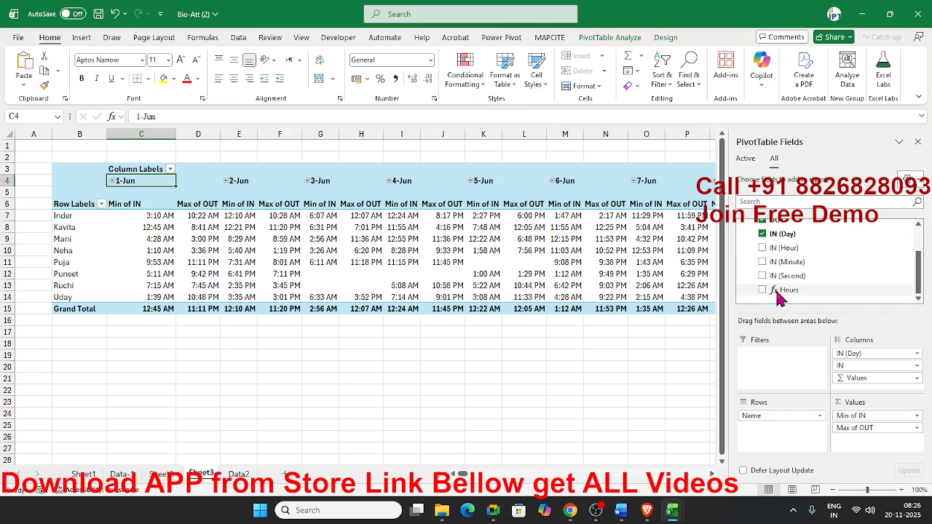
pyautogui.moveTo(784, 289); pyautogui.dragTo(874, 437)
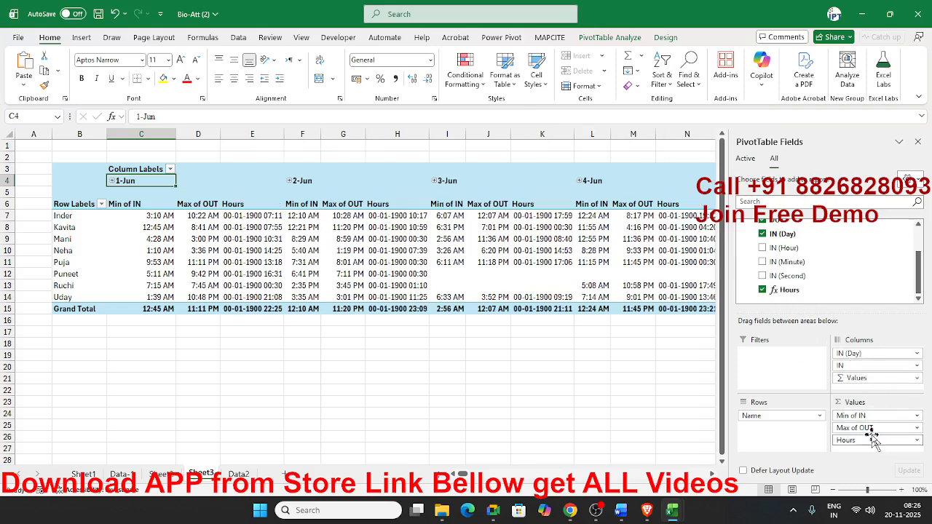
# Step: Try to set the number format of the Hours value field to the Time type 37:30:55
pyautogui.click(874, 440)
pyautogui.click(874, 427)
pyautogui.click(334, 325)
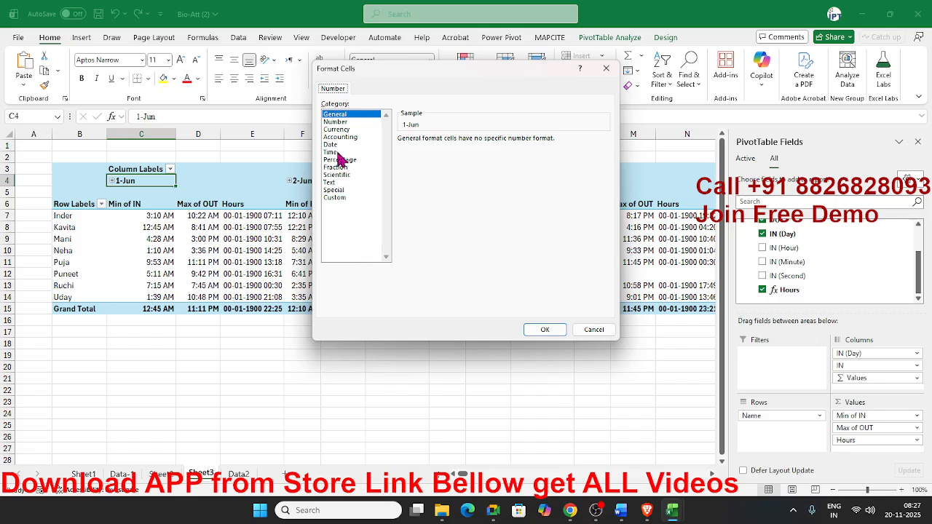
pyautogui.click(330, 152)
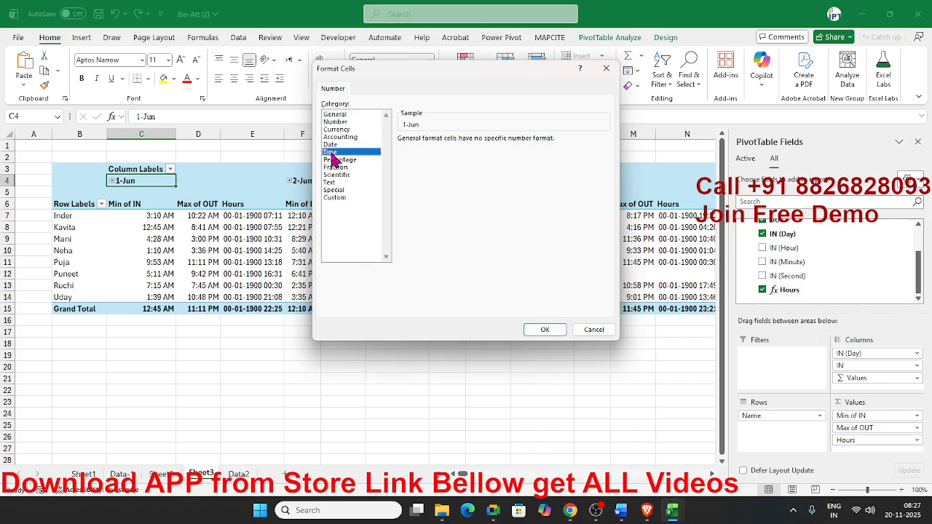
pyautogui.click(423, 156)
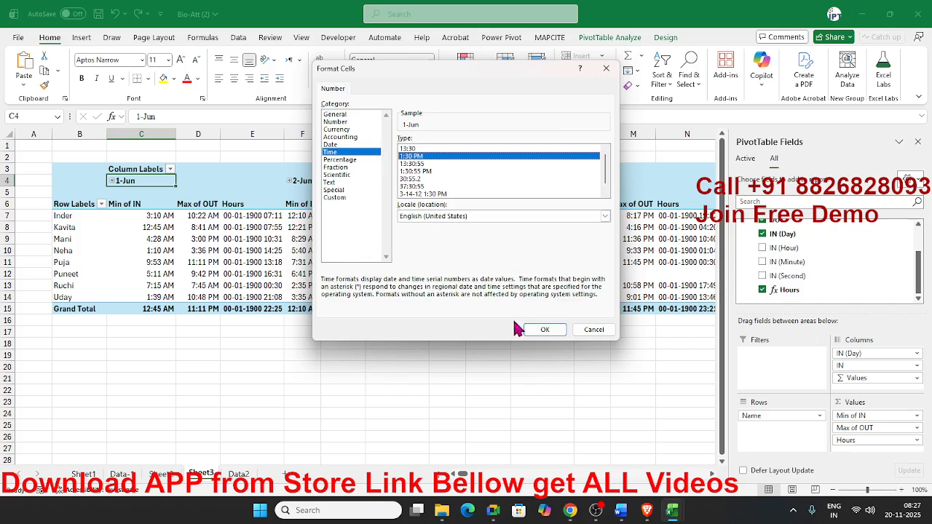
pyautogui.click(417, 180)
pyautogui.click(418, 187)
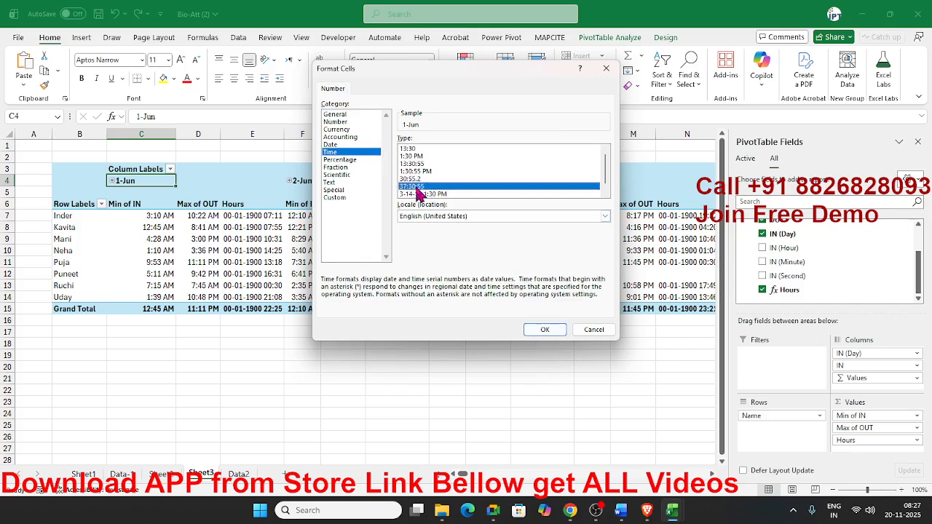
pyautogui.click(544, 330)
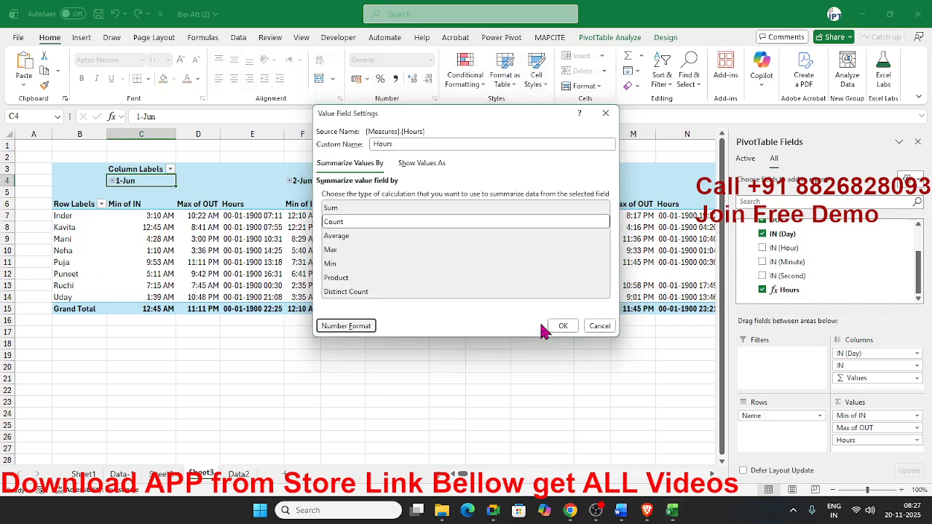
pyautogui.click(559, 325)
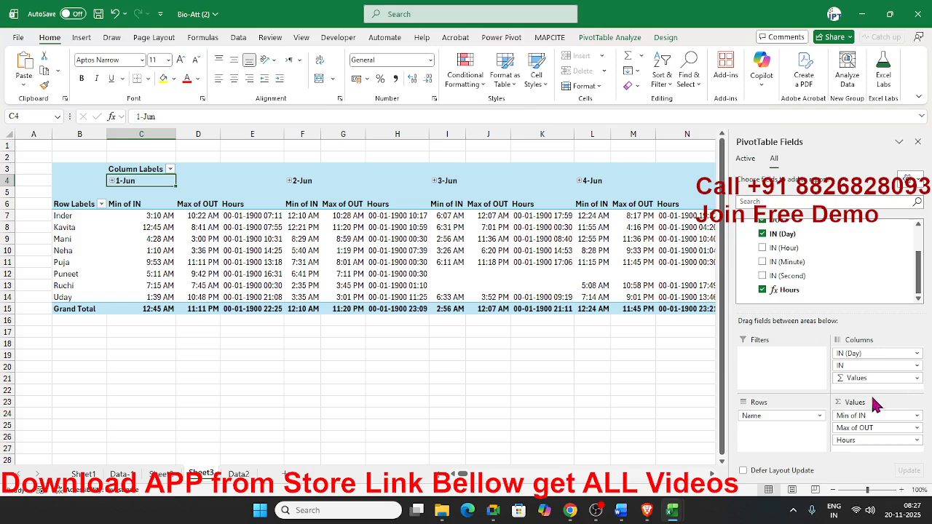
# Step: Retry applying the Time type 37:30:55 as number format in the Hours value field settings
pyautogui.click(859, 439)
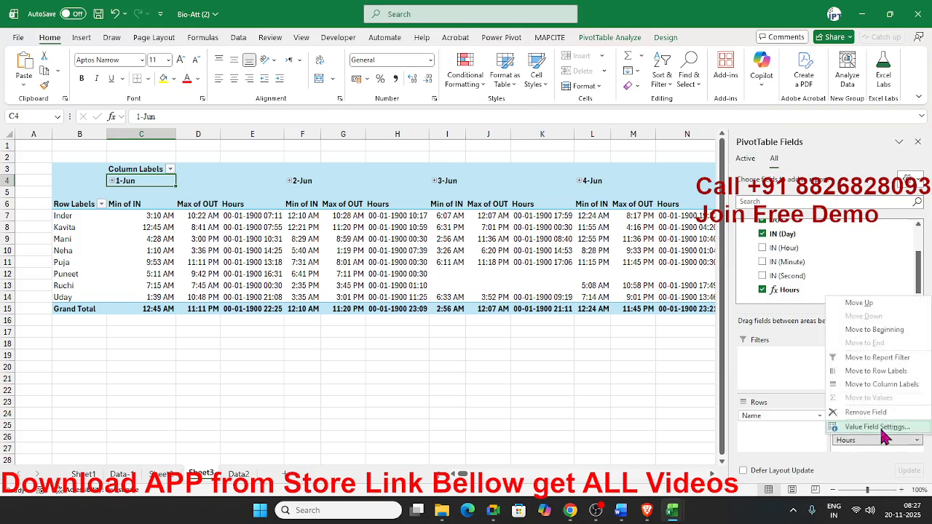
pyautogui.click(879, 428)
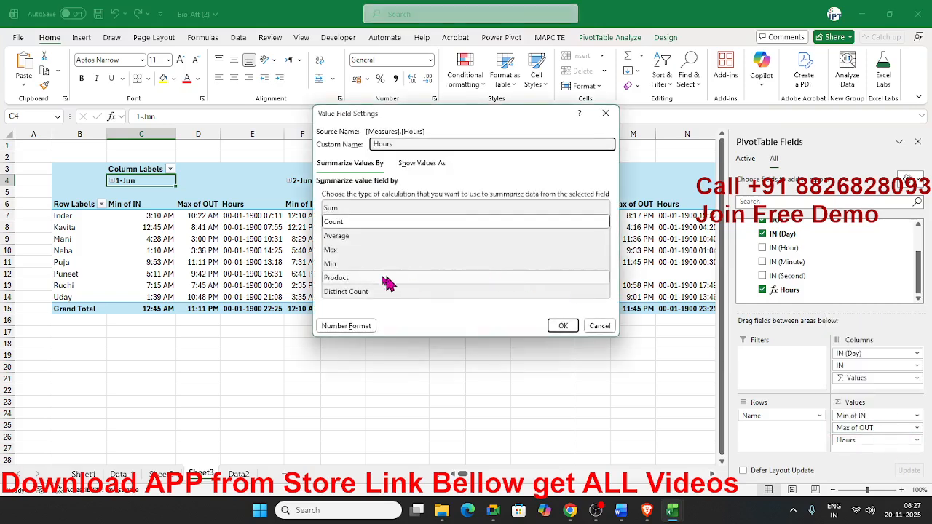
pyautogui.click(345, 325)
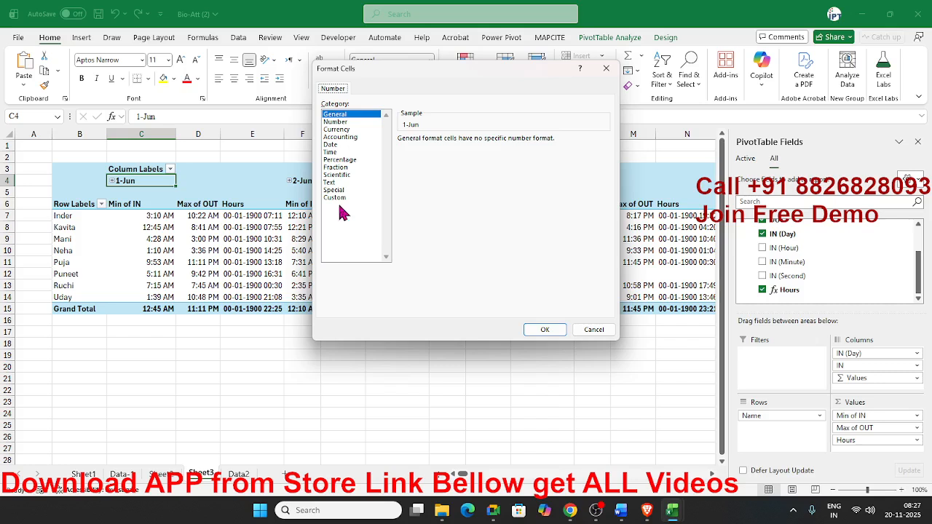
pyautogui.click(332, 152)
pyautogui.click(411, 186)
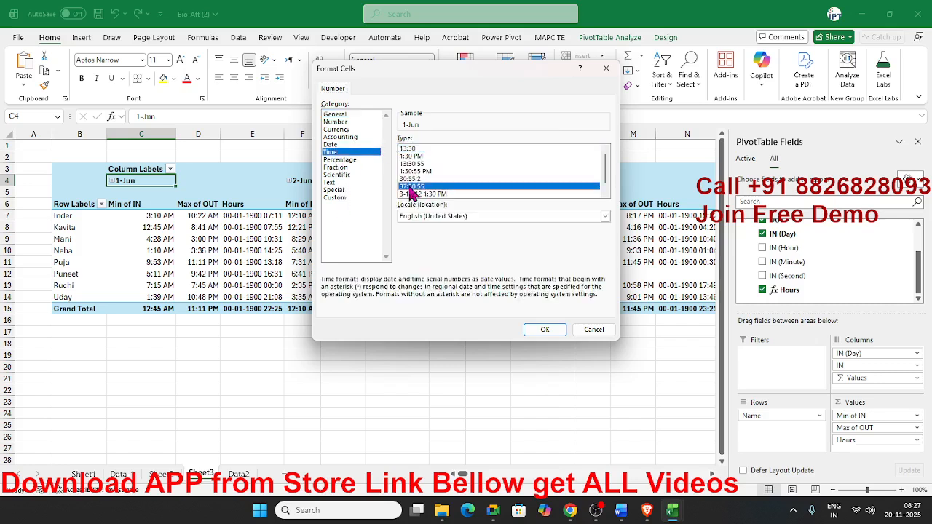
pyautogui.click(544, 329)
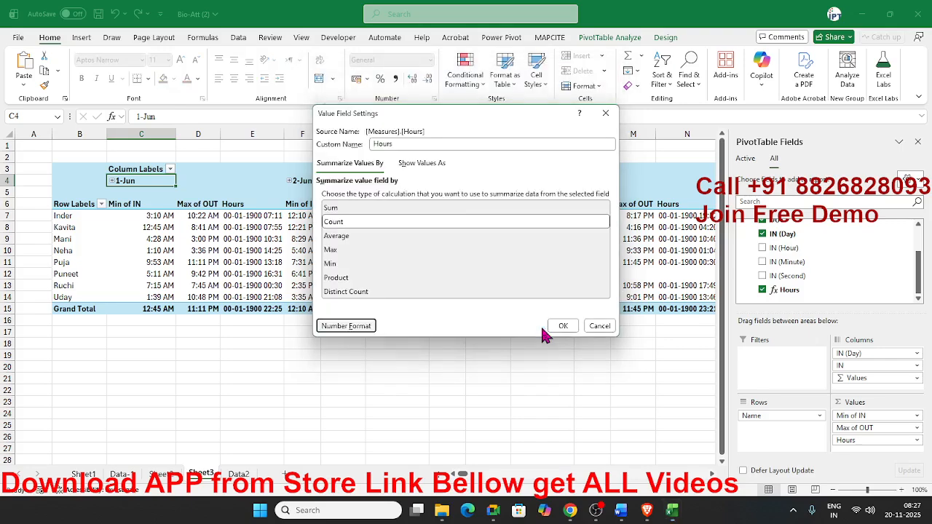
pyautogui.click(557, 326)
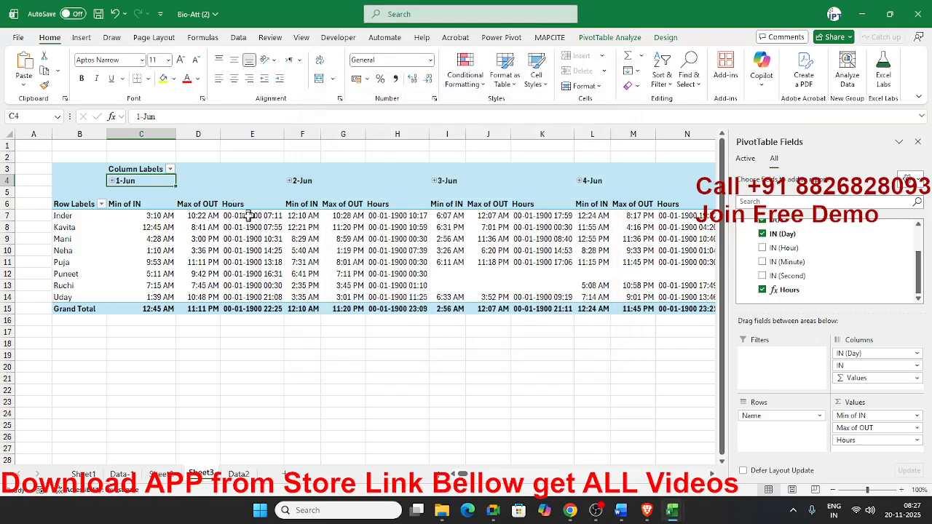
# Step: Select the Hours columns of all days in the PivotTable and apply the Time number format directly to their cells
pyautogui.click(244, 214)
pyautogui.click(234, 198)
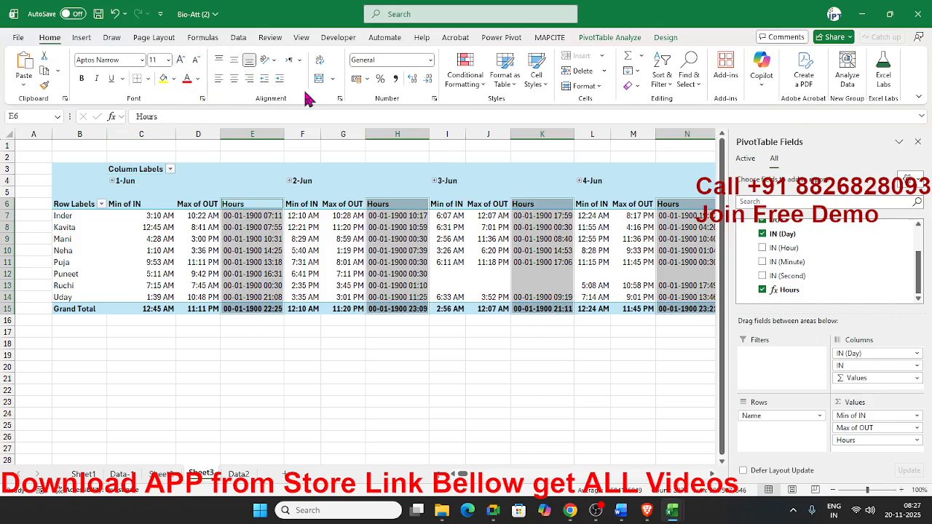
pyautogui.click(430, 61)
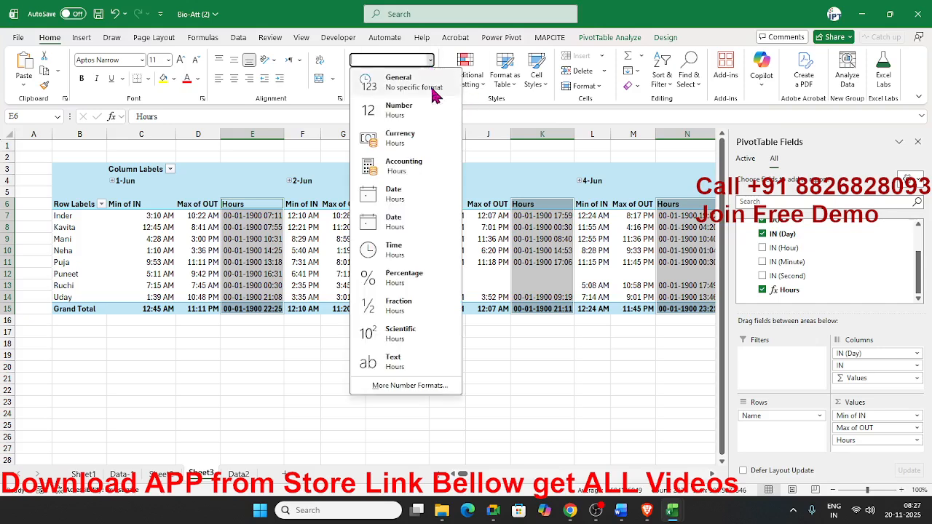
pyautogui.click(399, 256)
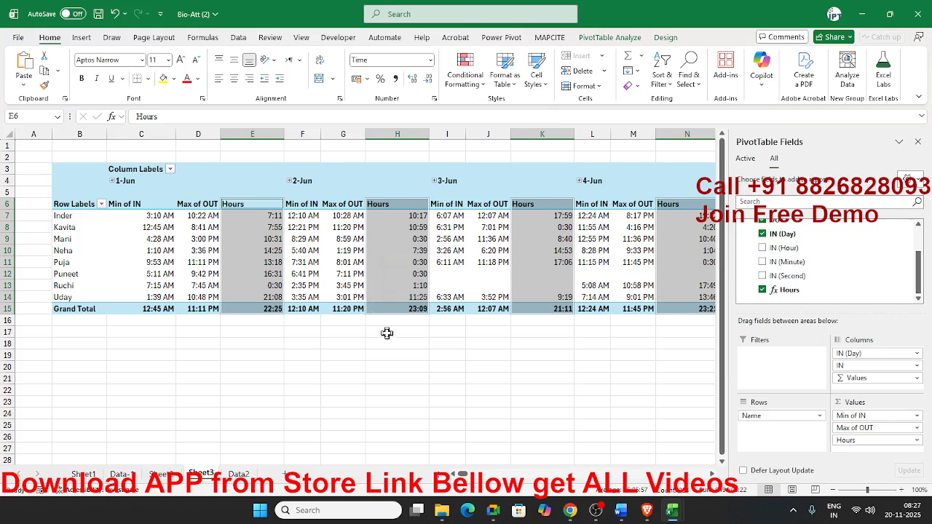
pyautogui.click(346, 351)
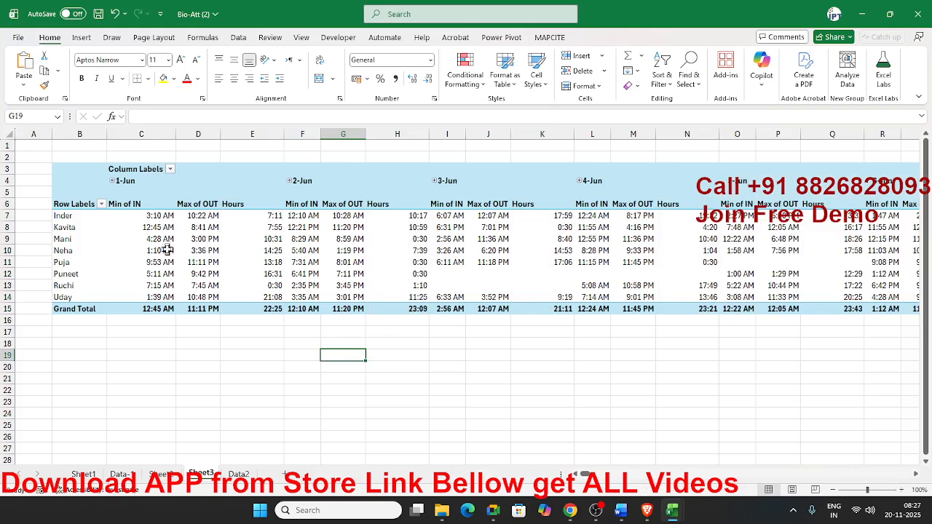
pyautogui.click(158, 215)
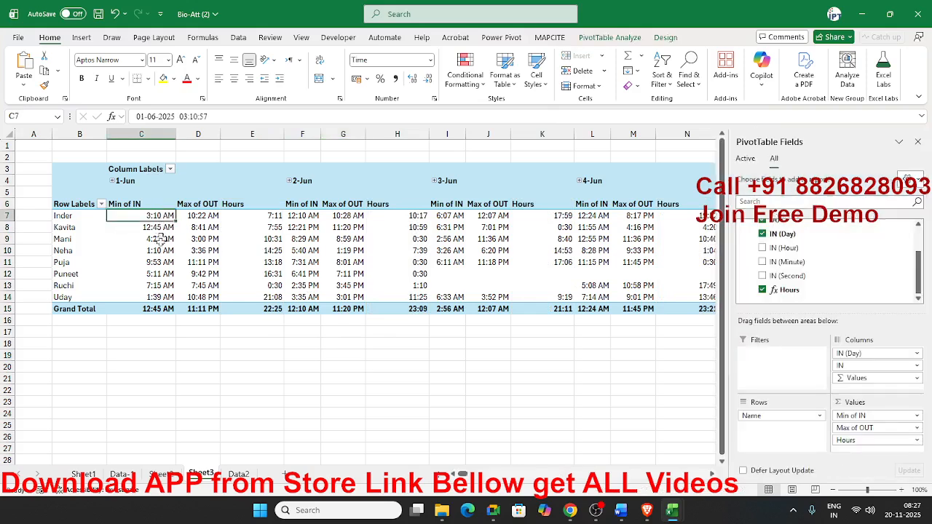
pyautogui.click(162, 375)
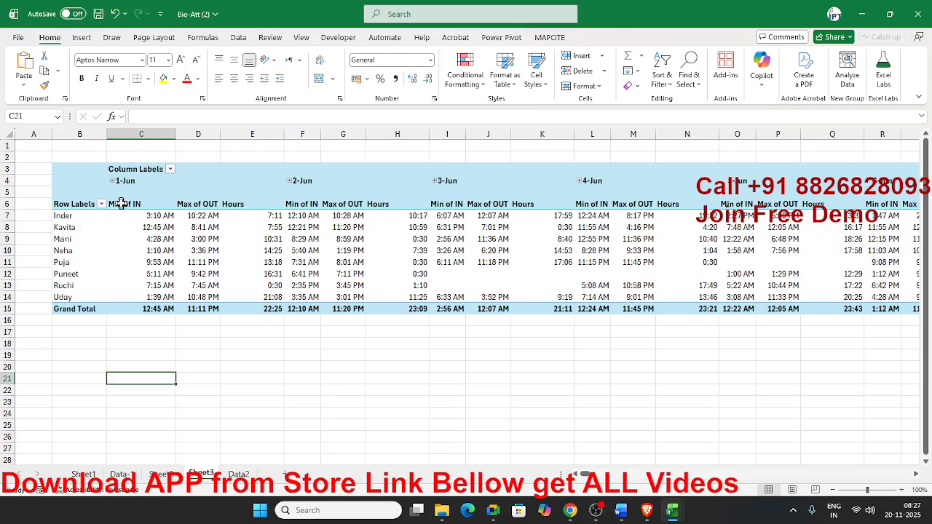
pyautogui.click(121, 204)
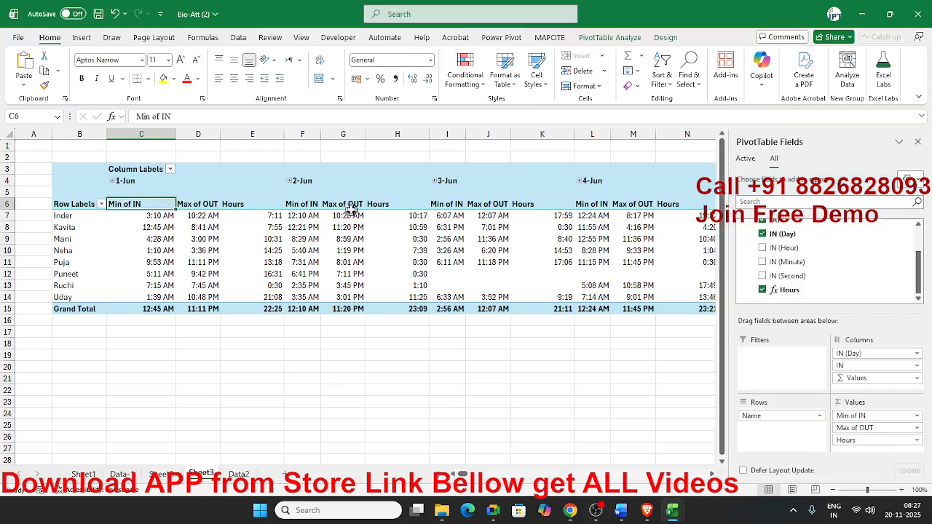
pyautogui.click(150, 218)
pyautogui.click(197, 219)
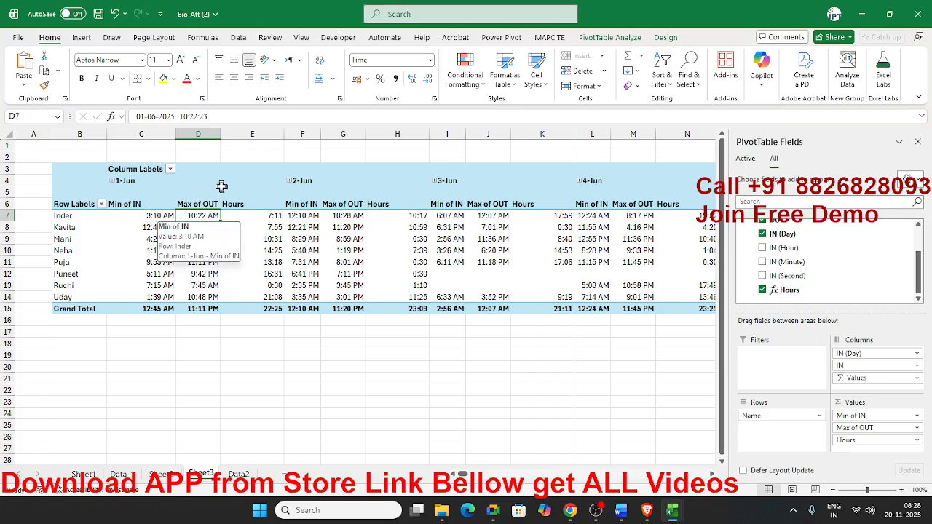
# Step: Rename the Min of IN header to "IN " with a trailing space and the Max of OUT header to "Out"
pyautogui.click(141, 203)
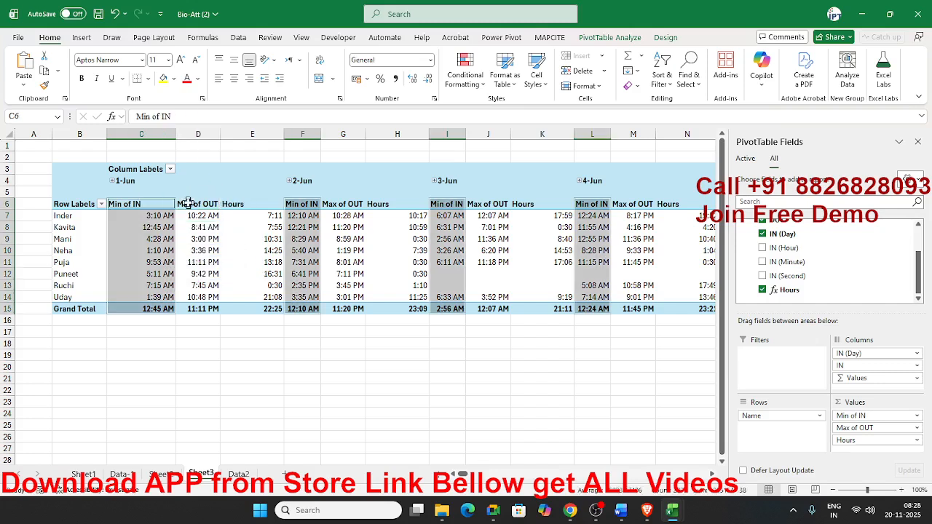
pyautogui.click(157, 204)
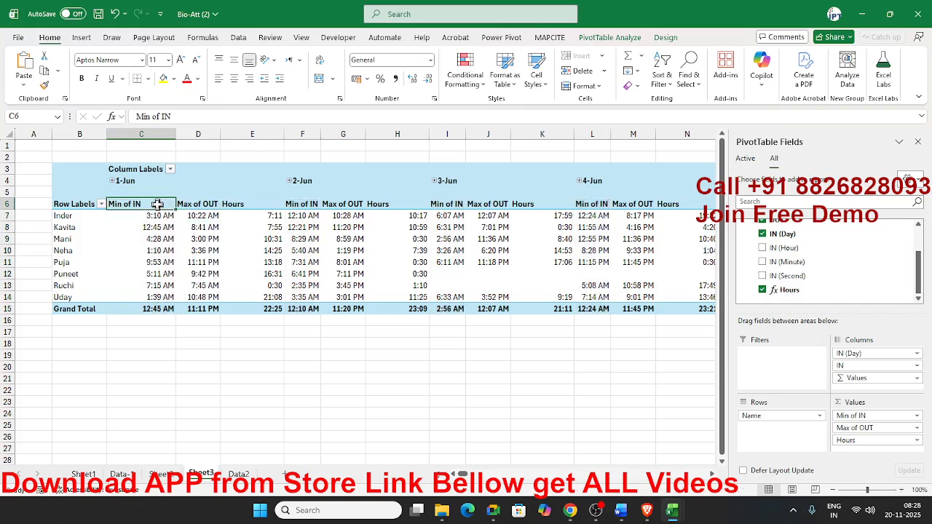
pyautogui.write('IN')
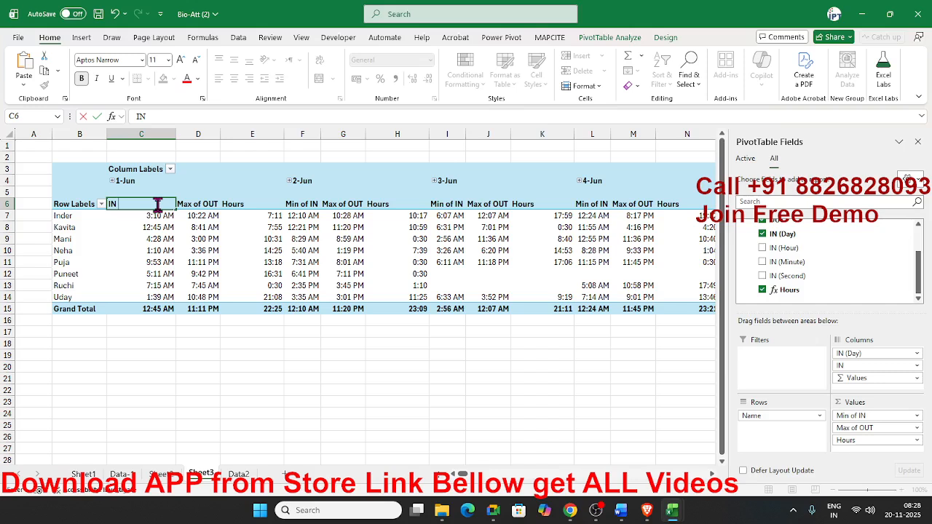
pyautogui.press('Return')
pyautogui.click(188, 204)
pyautogui.write('Out')
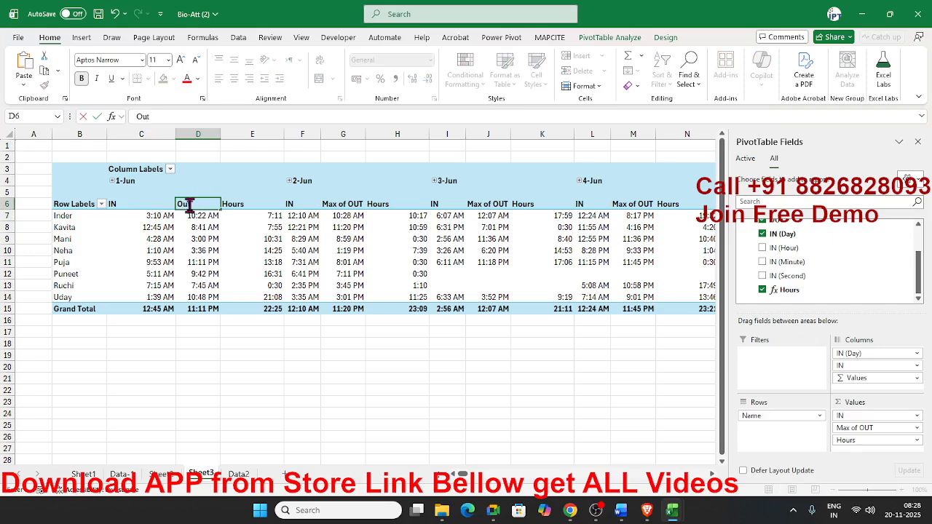
pyautogui.press('Return')
# Step: Turn on merging and centering of cells with labels in the PivotTable options
pyautogui.click(232, 204)
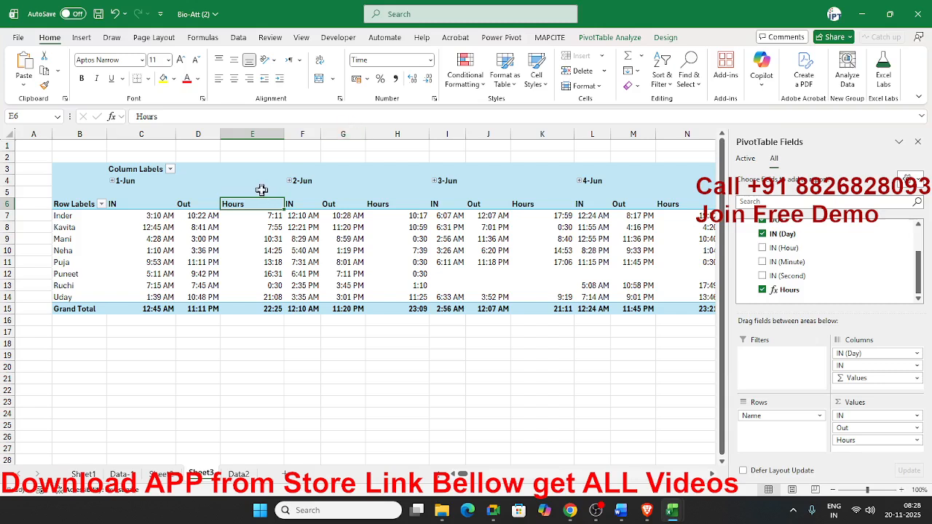
pyautogui.rightClick(262, 190)
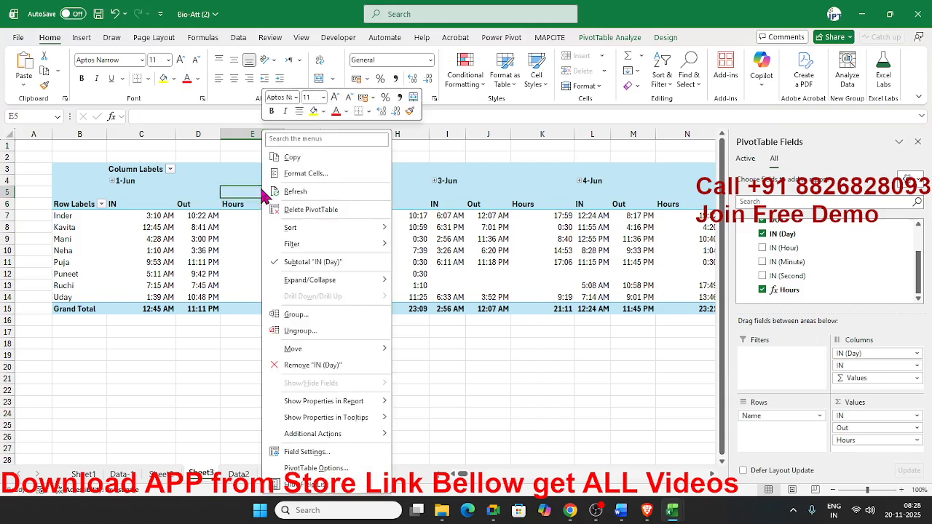
pyautogui.click(318, 470)
pyautogui.click(238, 287)
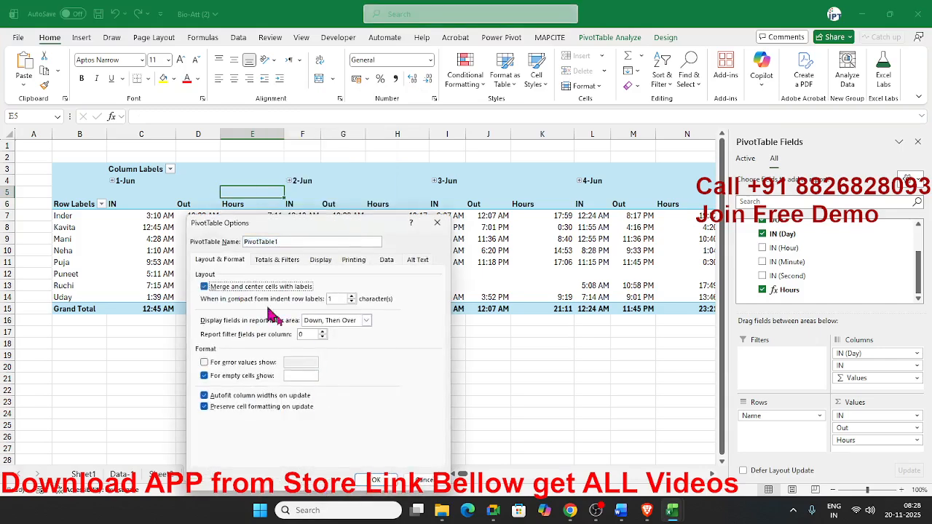
pyautogui.click(393, 482)
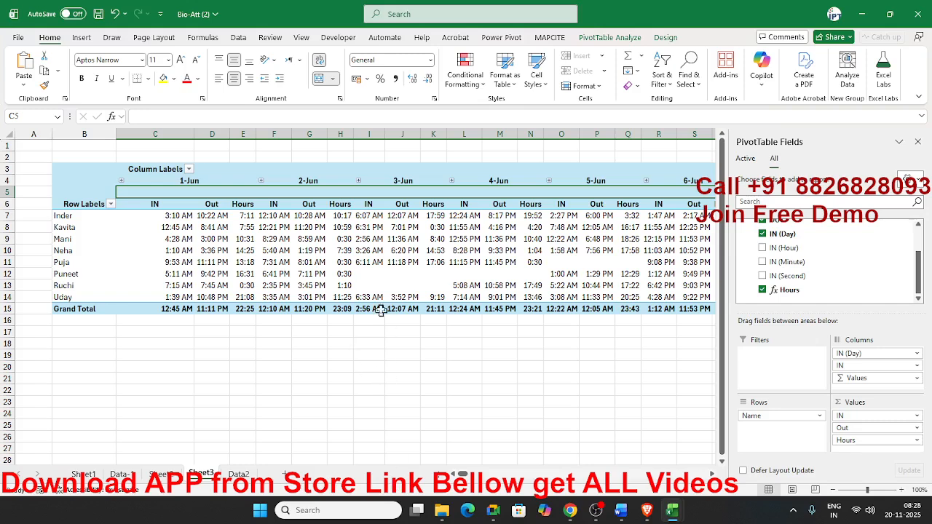
# Step: Set the PivotTable to show "A" for empty cells and close the field list
pyautogui.rightClick(379, 286)
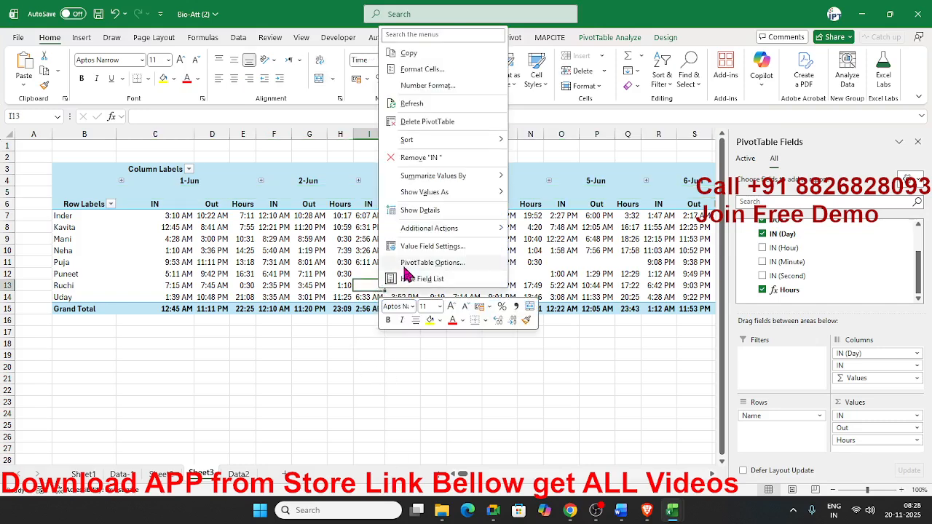
pyautogui.click(419, 263)
pyautogui.click(392, 278)
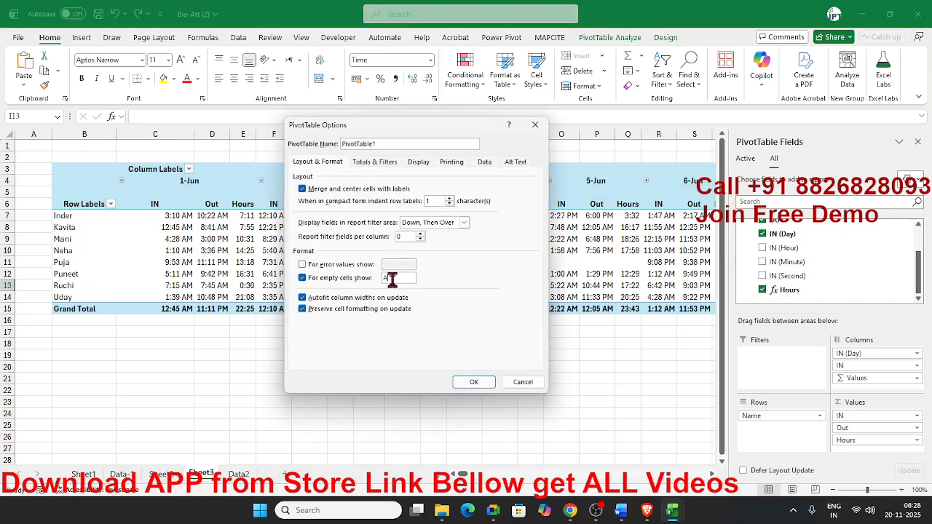
pyautogui.click(476, 381)
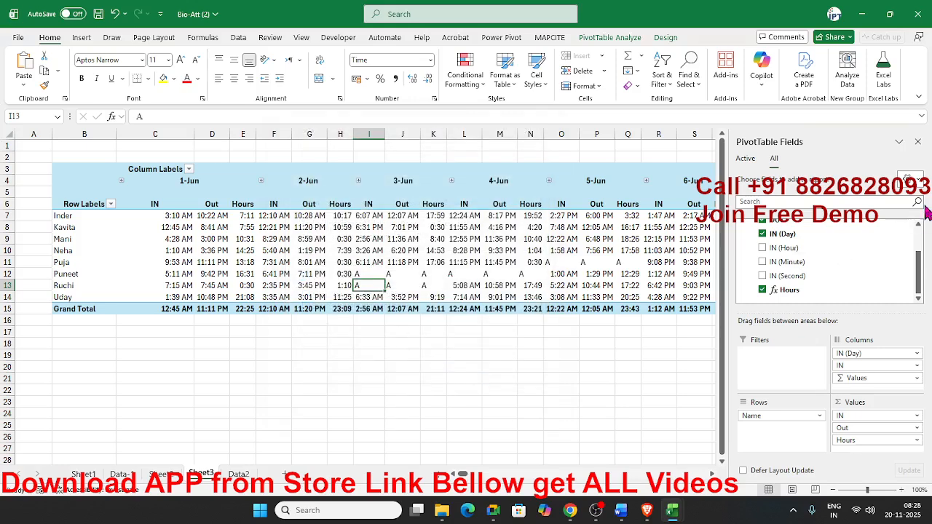
pyautogui.click(918, 142)
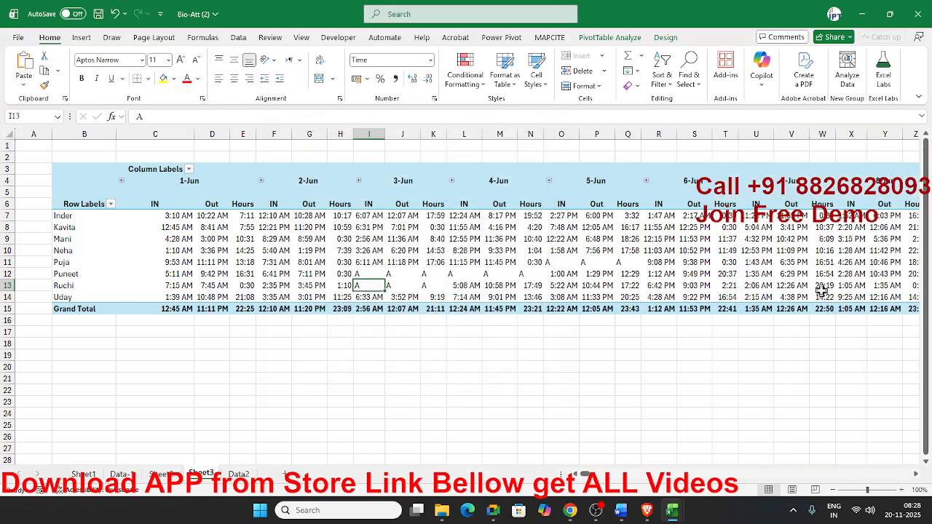